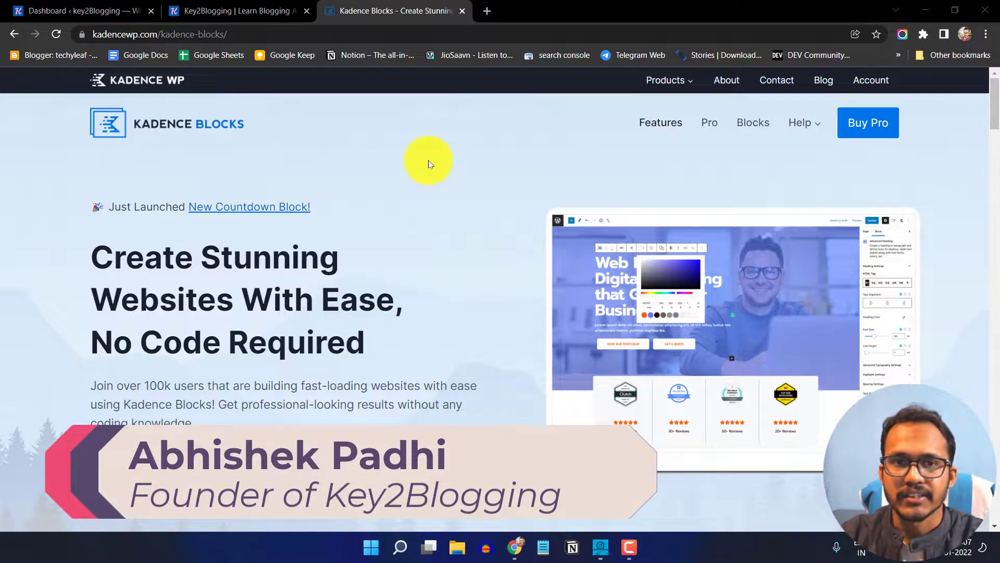
Open a new browser tab next to the Kadence Blocks page, showing Google's start page.
{"action": "left_click", "coordinate": [489, 15]}
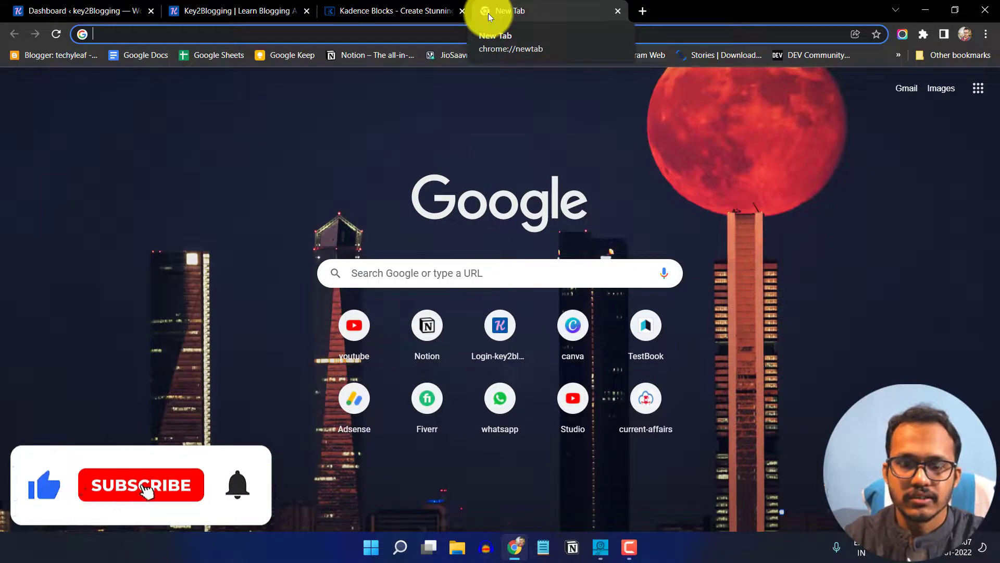
Search Google for 'keyword research' and scroll through the People also ask questions.
{"action": "type", "text": "keyword"}
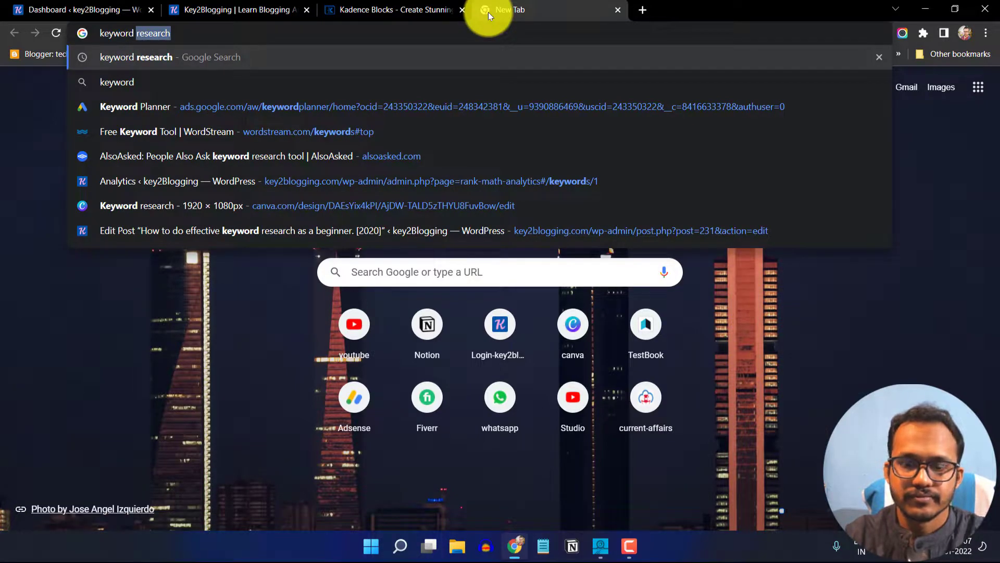
{"action": "type", "text": " research"}
{"action": "key", "text": "Return"}
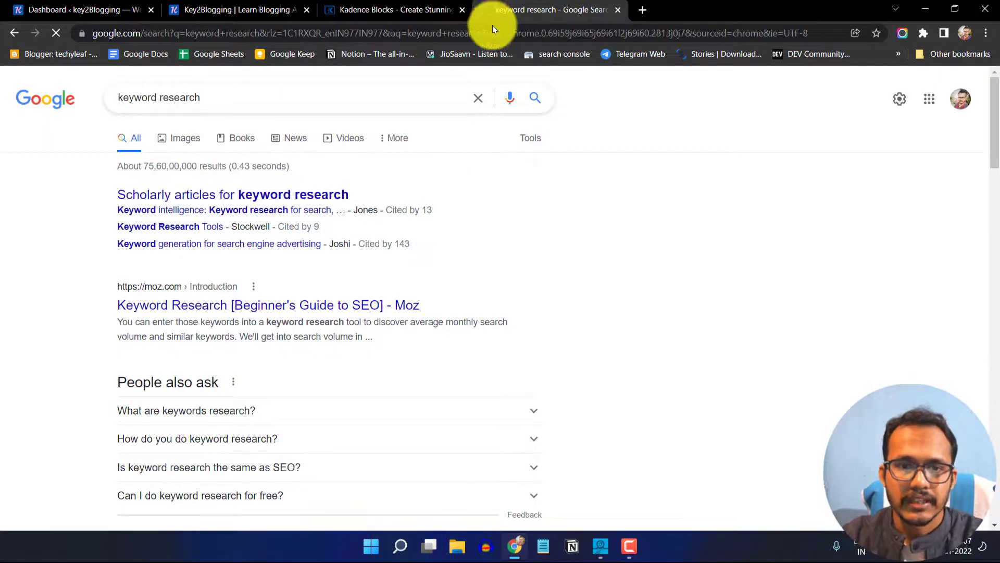
{"action": "scroll", "coordinate": [559, 241], "scroll_direction": "down", "scroll_amount": 5}
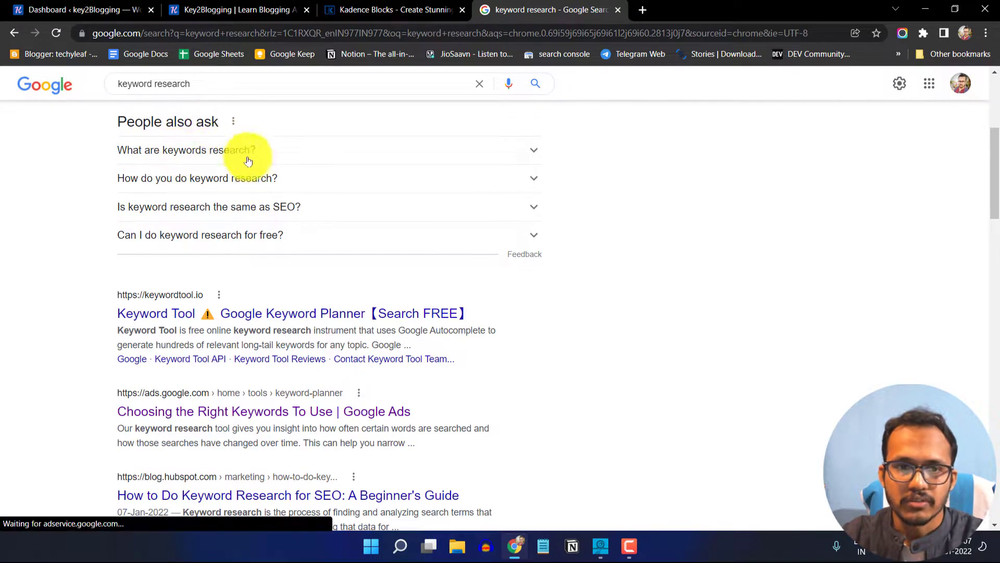
{"action": "scroll", "coordinate": [605, 256], "scroll_direction": "down", "scroll_amount": 1}
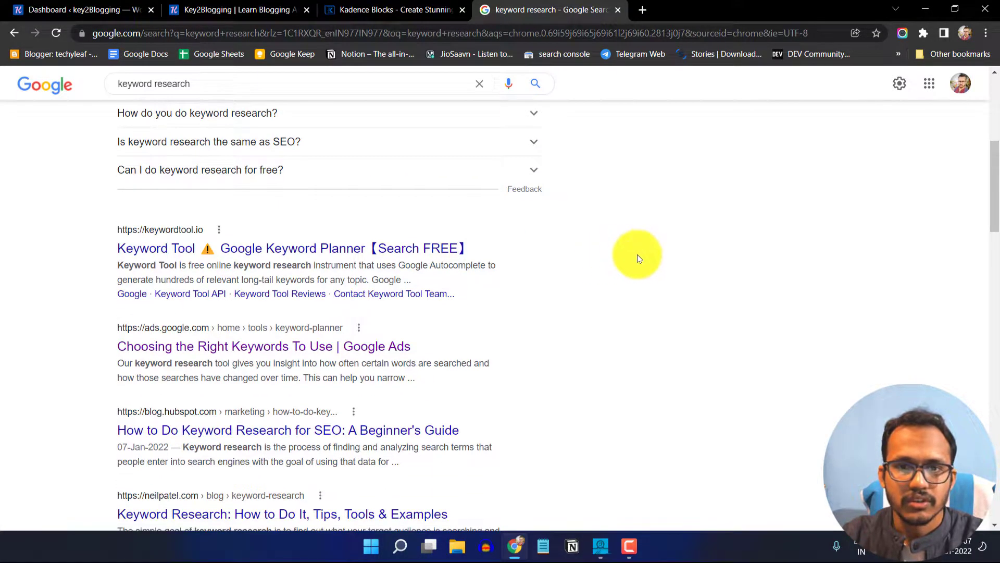
{"action": "scroll", "coordinate": [655, 260], "scroll_direction": "up", "scroll_amount": 3}
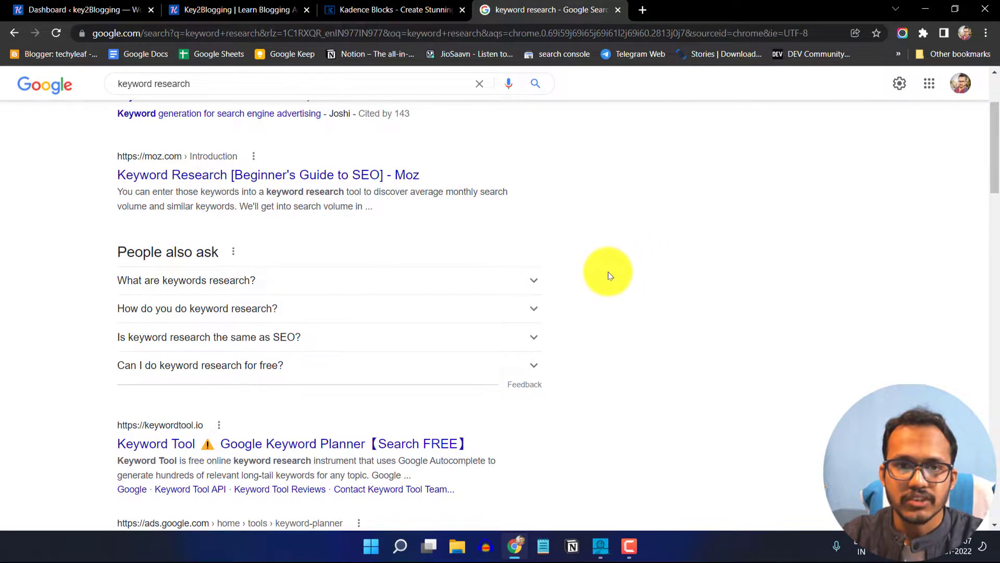
{"action": "scroll", "coordinate": [608, 271], "scroll_direction": "up", "scroll_amount": 3}
From the WordPress dashboard, start a new post via Posts > Add New.
{"action": "left_click", "coordinate": [78, 9]}
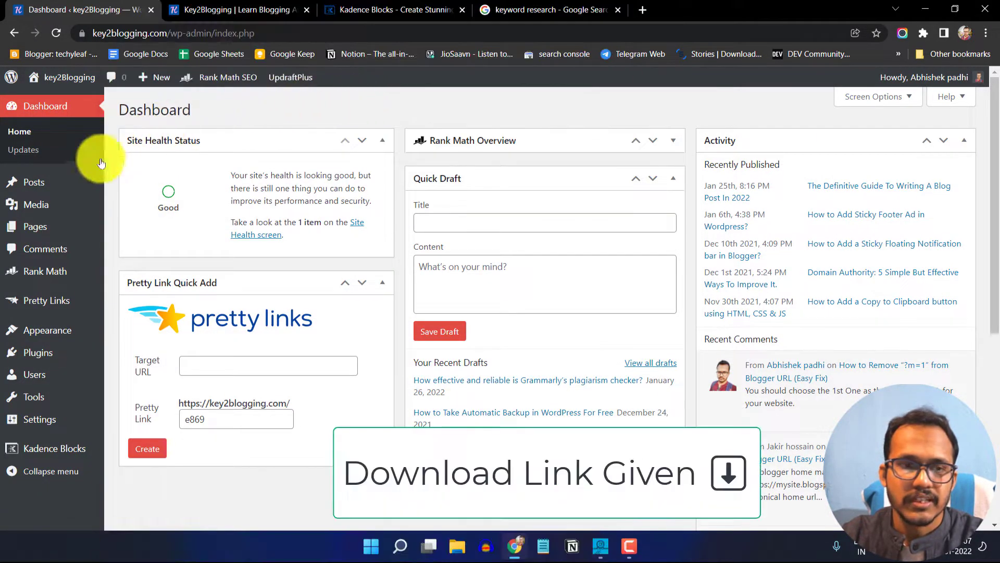
{"action": "mouse_move", "coordinate": [65, 182]}
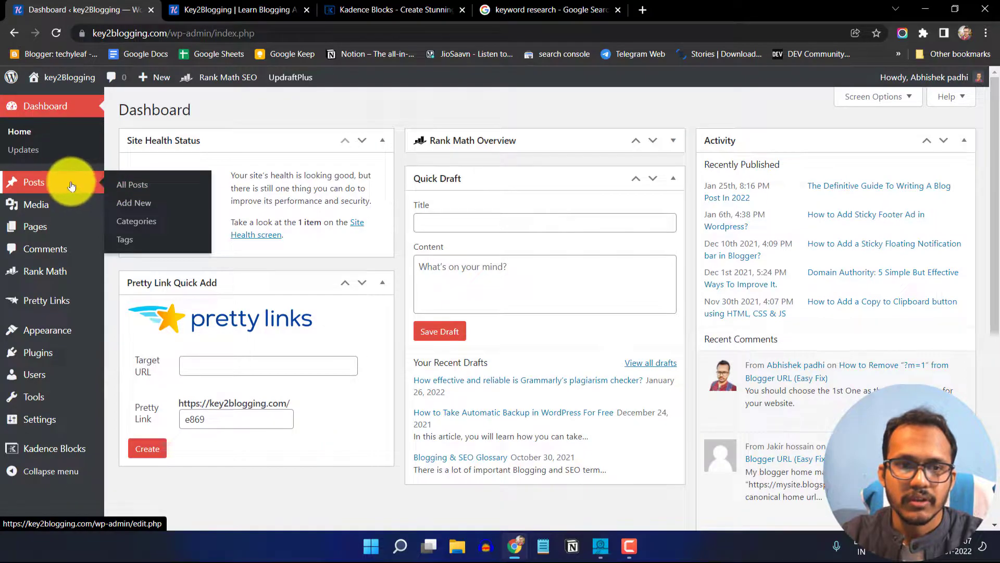
{"action": "left_click", "coordinate": [135, 205]}
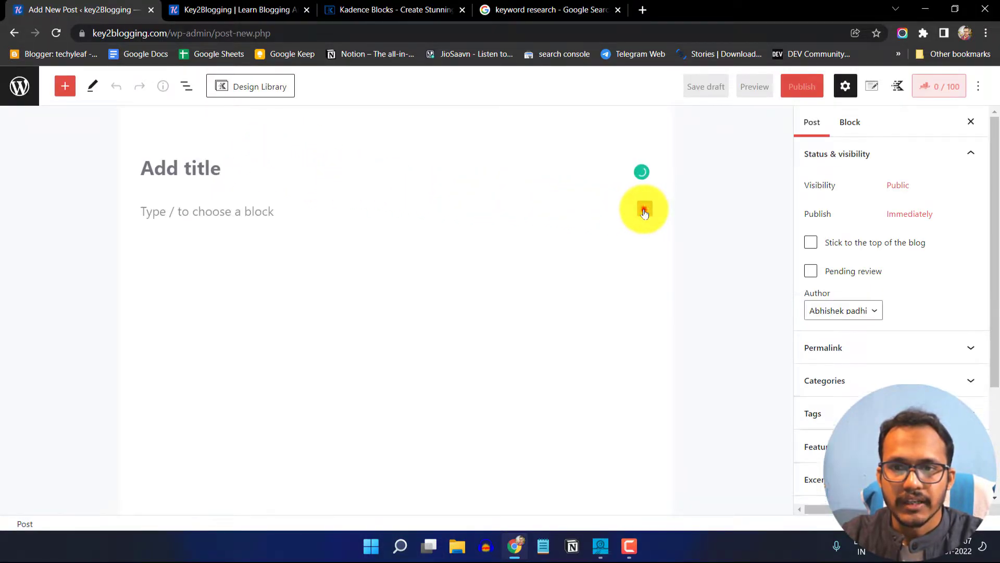
Insert a FAQ by Rank Math block into the post from the full block library.
{"action": "left_click", "coordinate": [645, 209]}
{"action": "left_click", "coordinate": [742, 431]}
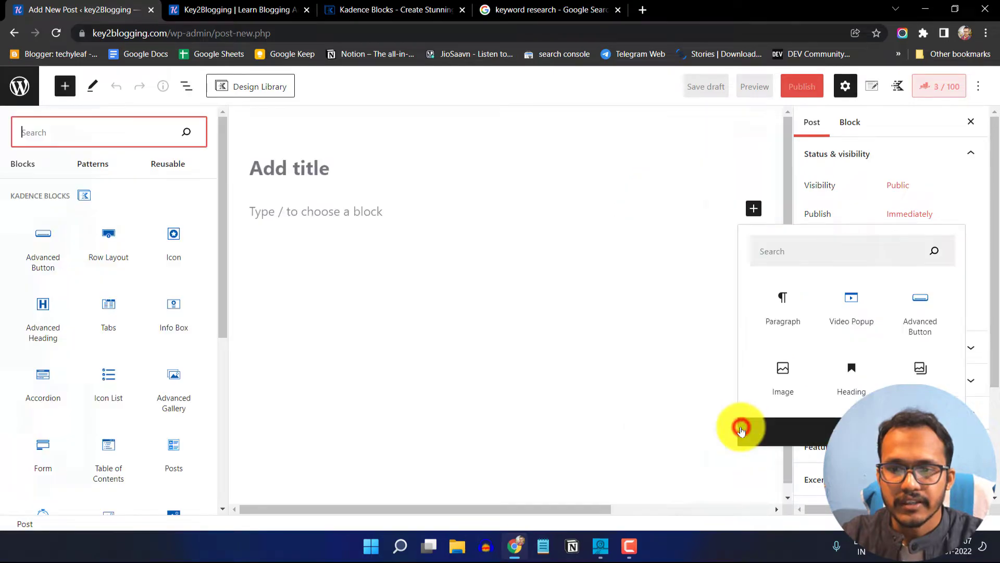
{"action": "scroll", "coordinate": [139, 290], "scroll_direction": "down", "scroll_amount": 5}
{"action": "scroll", "coordinate": [211, 260], "scroll_direction": "down", "scroll_amount": 7}
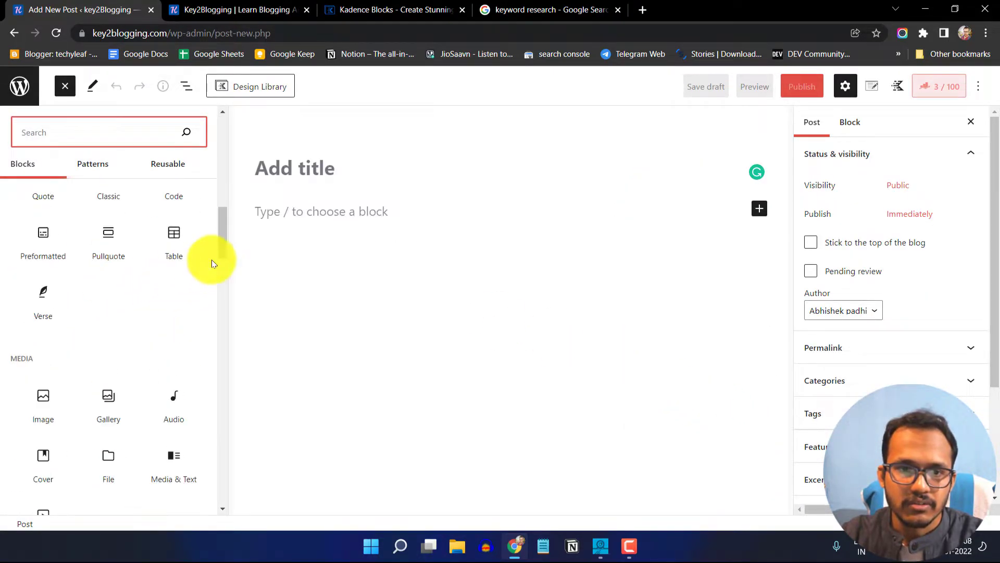
{"action": "left_click_drag", "start_coordinate": [230, 242], "coordinate": [240, 501]}
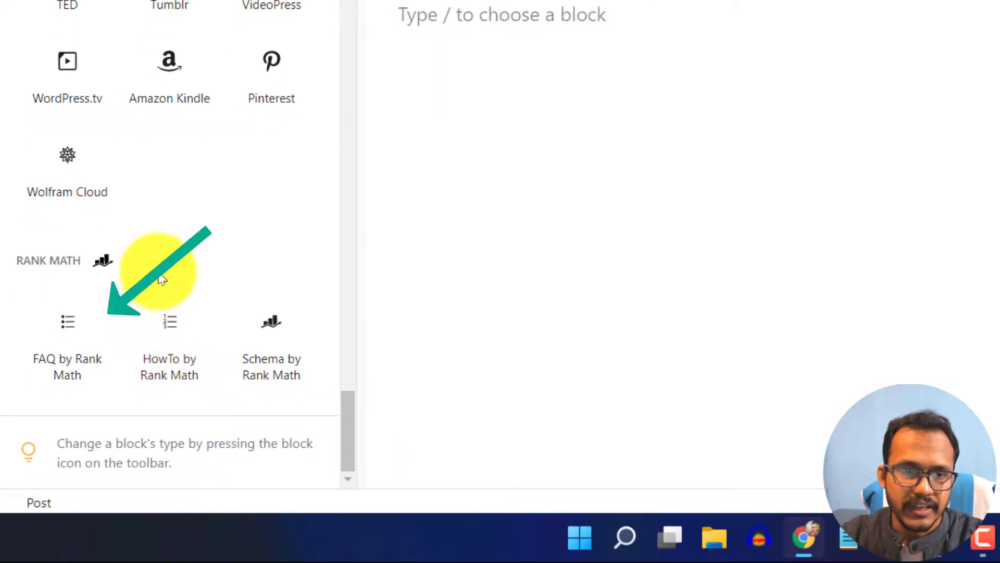
{"action": "mouse_move", "coordinate": [68, 367]}
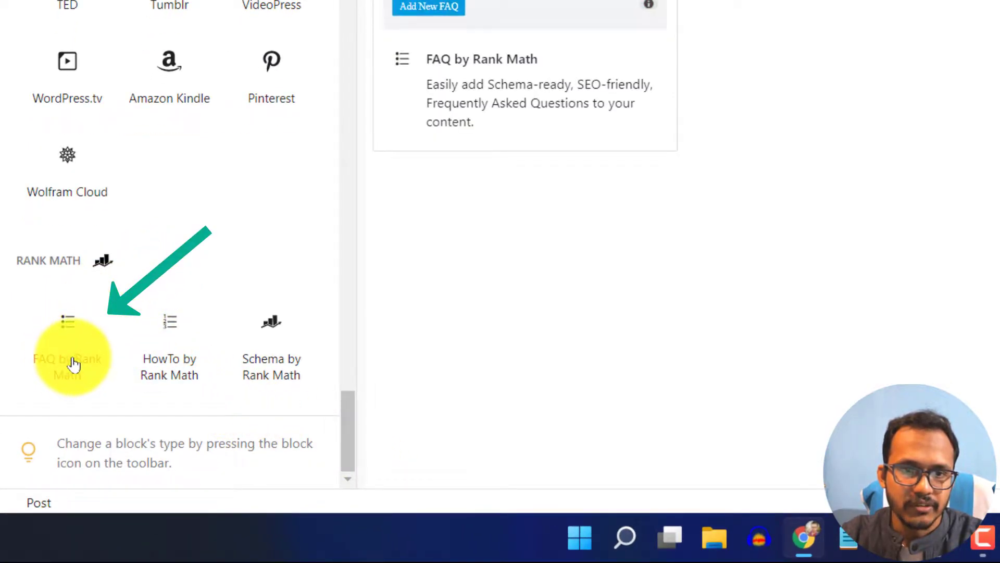
{"action": "left_click", "coordinate": [73, 365]}
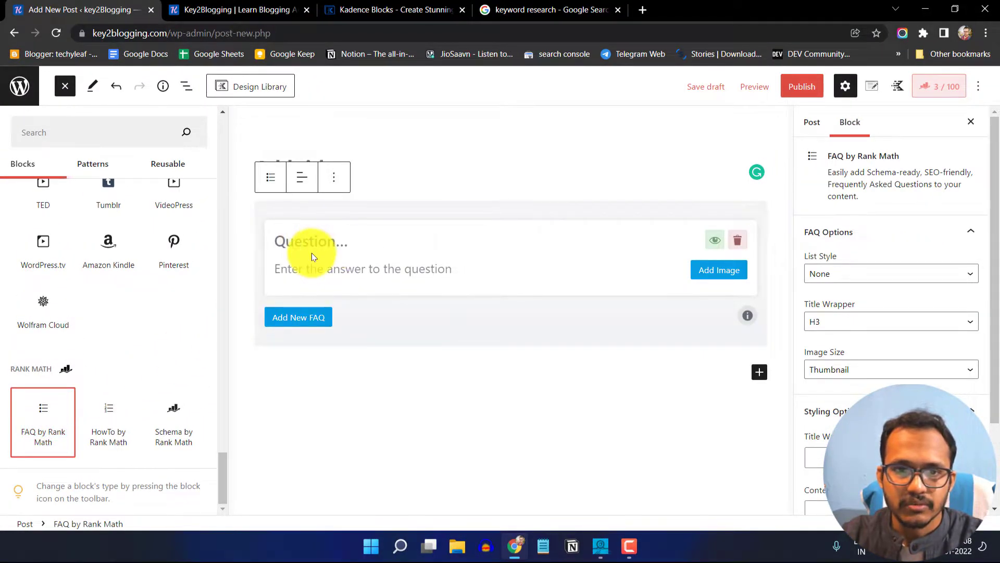
Copy 'What are keywords research?' from Google into the first FAQ question field.
{"action": "left_click", "coordinate": [574, 9]}
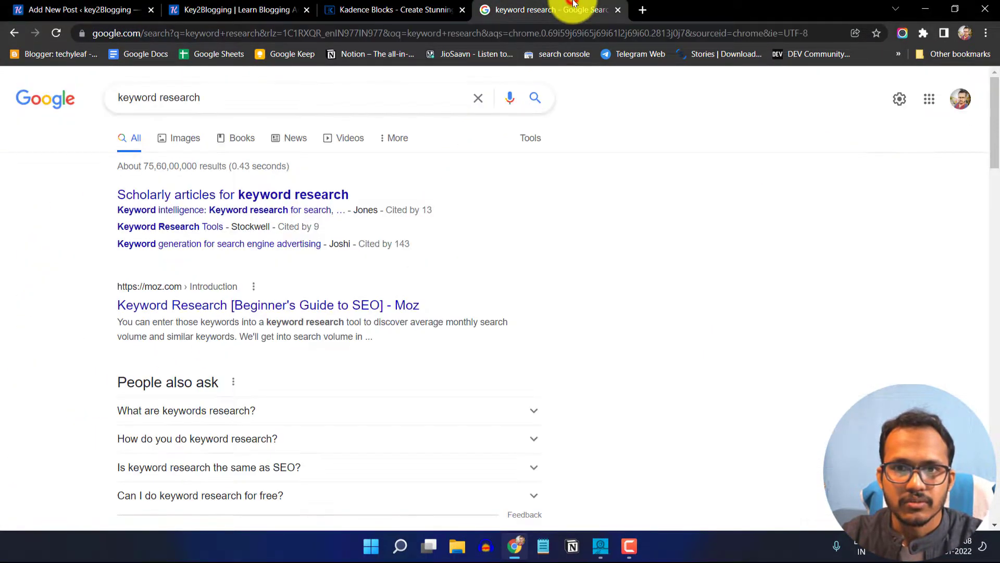
{"action": "scroll", "coordinate": [173, 391], "scroll_direction": "down", "scroll_amount": 3}
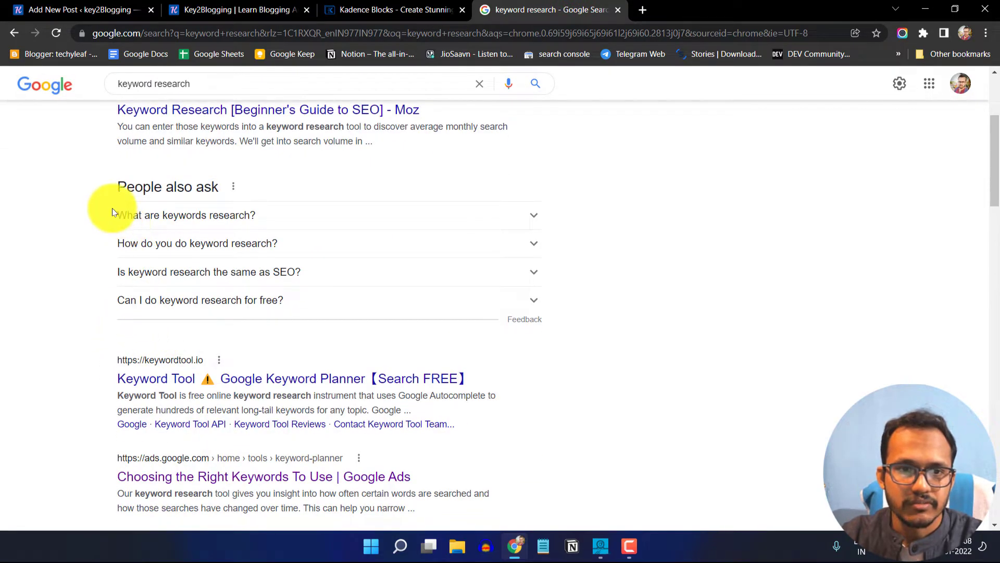
{"action": "left_click_drag", "start_coordinate": [112, 208], "coordinate": [231, 219]}
{"action": "key", "text": "ctrl+c"}
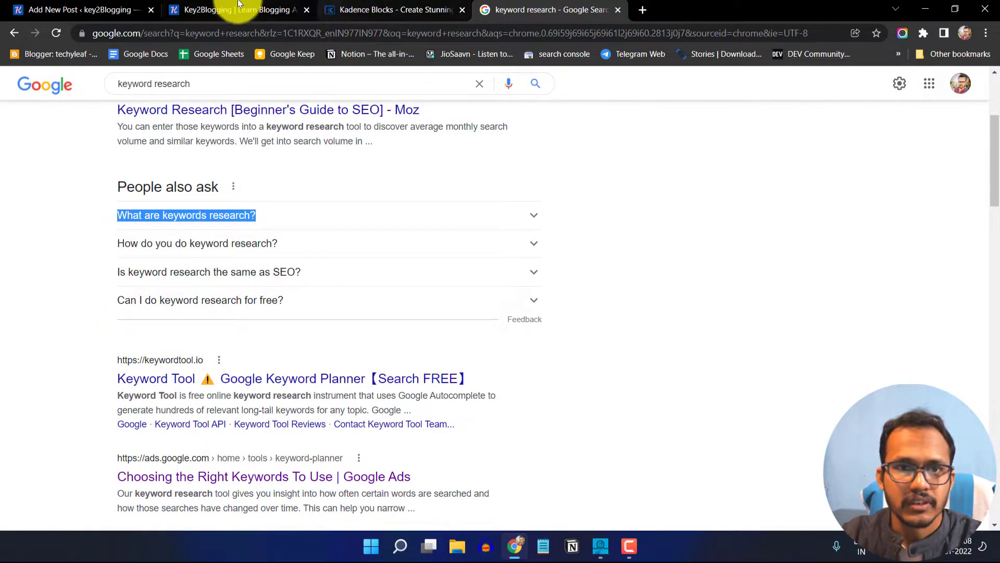
{"action": "left_click", "coordinate": [150, 2]}
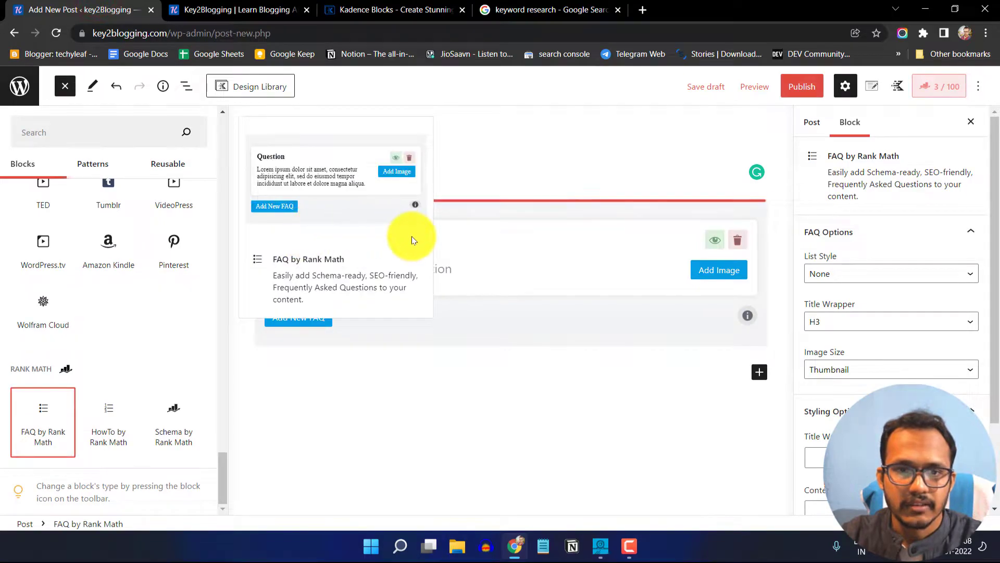
{"action": "left_click", "coordinate": [446, 242]}
{"action": "key", "text": "ctrl+v"}
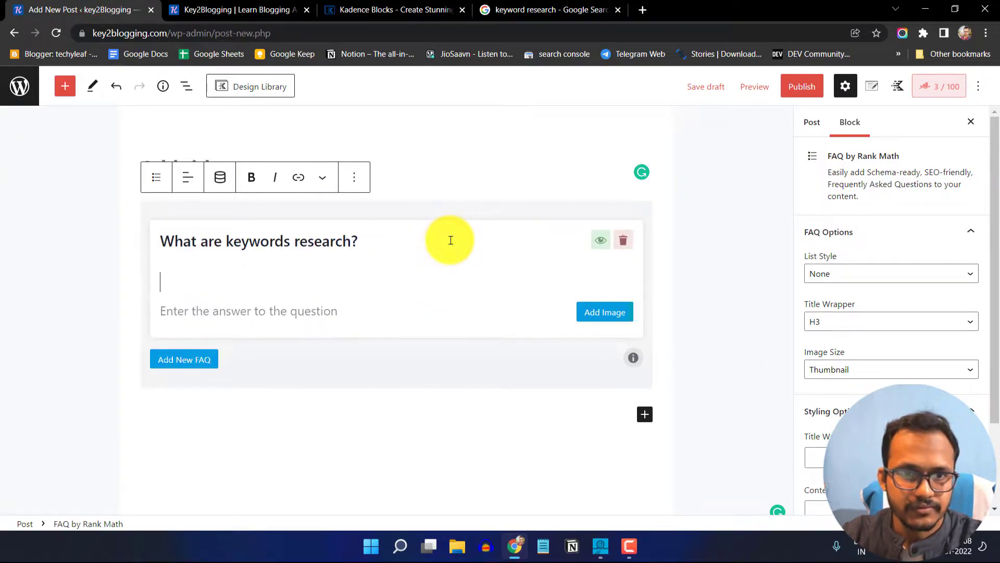
{"action": "key", "text": "BackSpace"}
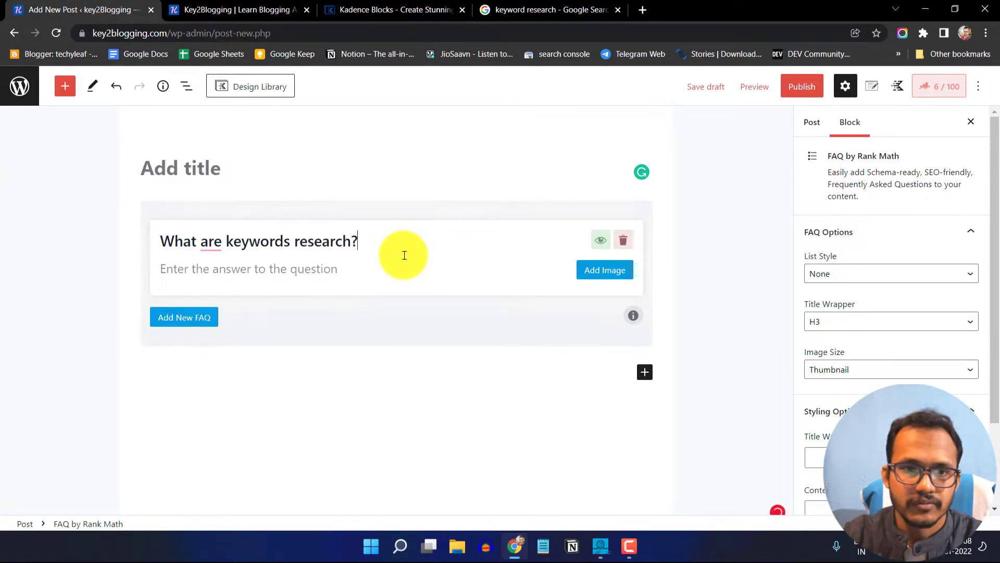
Paste Google's answer into the first FAQ answer, then add a second FAQ item.
{"action": "left_click", "coordinate": [563, 5]}
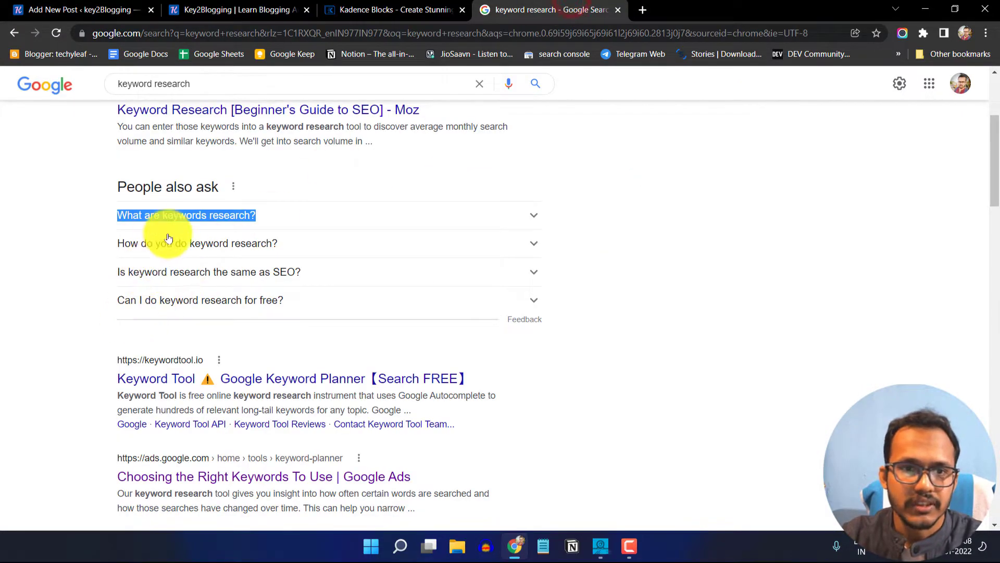
{"action": "left_click", "coordinate": [216, 205]}
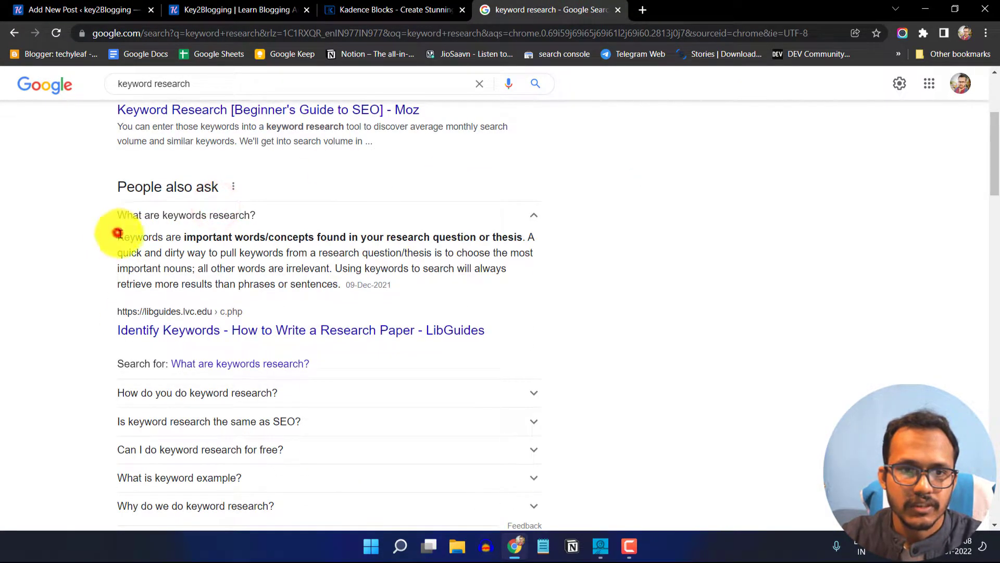
{"action": "left_click_drag", "start_coordinate": [119, 233], "coordinate": [194, 269]}
{"action": "key", "text": "ctrl+c"}
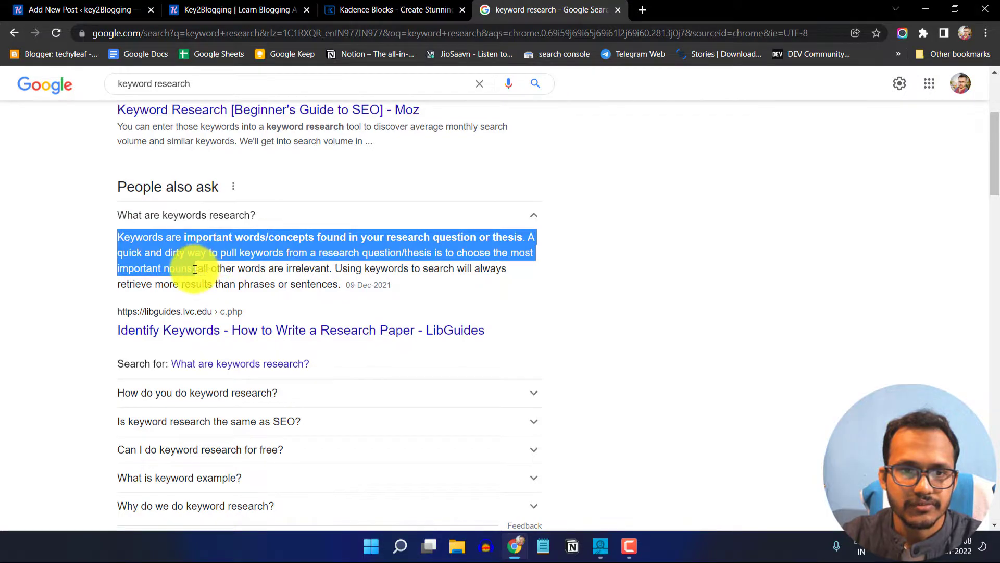
{"action": "left_click", "coordinate": [79, 9]}
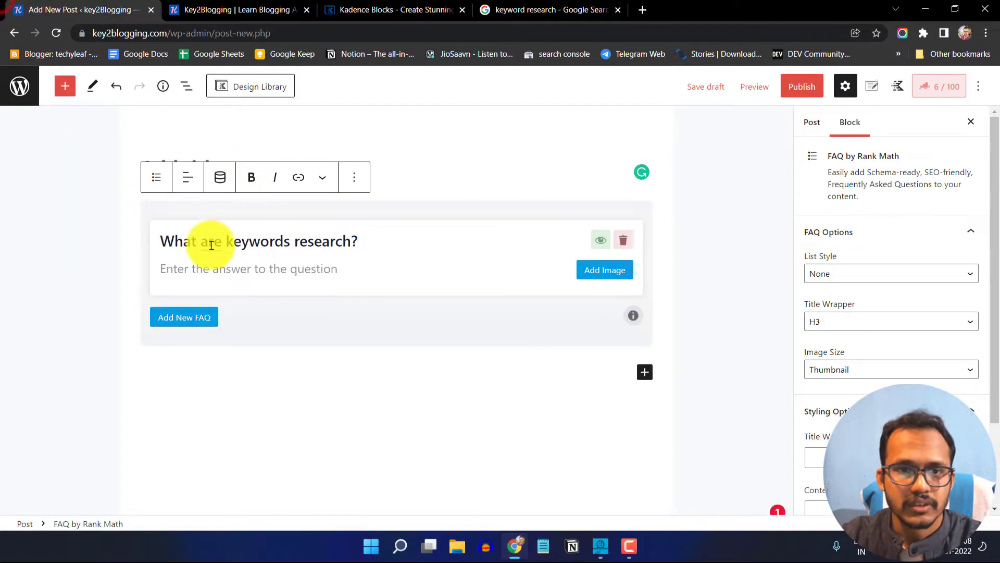
{"action": "left_click", "coordinate": [192, 270]}
{"action": "key", "text": "ctrl+v"}
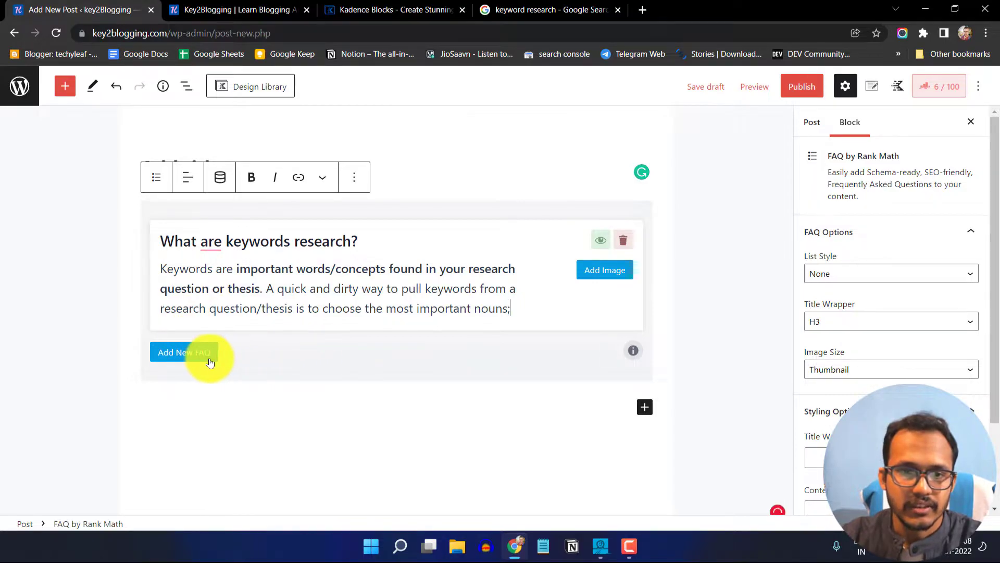
{"action": "left_click", "coordinate": [192, 352]}
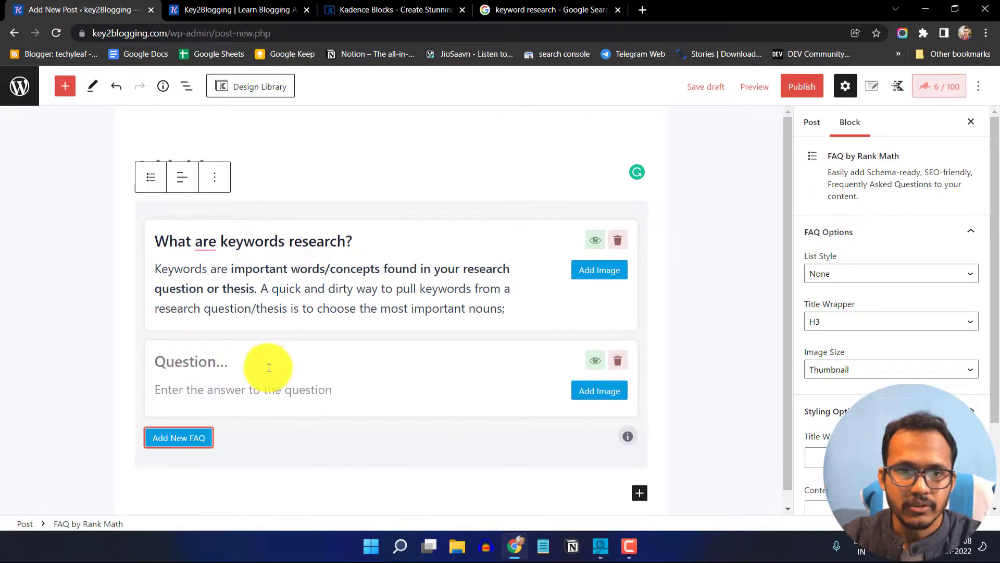
Copy 'How do you do keyword research?' from Google into the second FAQ question.
{"action": "left_click", "coordinate": [549, 8]}
{"action": "scroll", "coordinate": [209, 323], "scroll_direction": "down", "scroll_amount": 4}
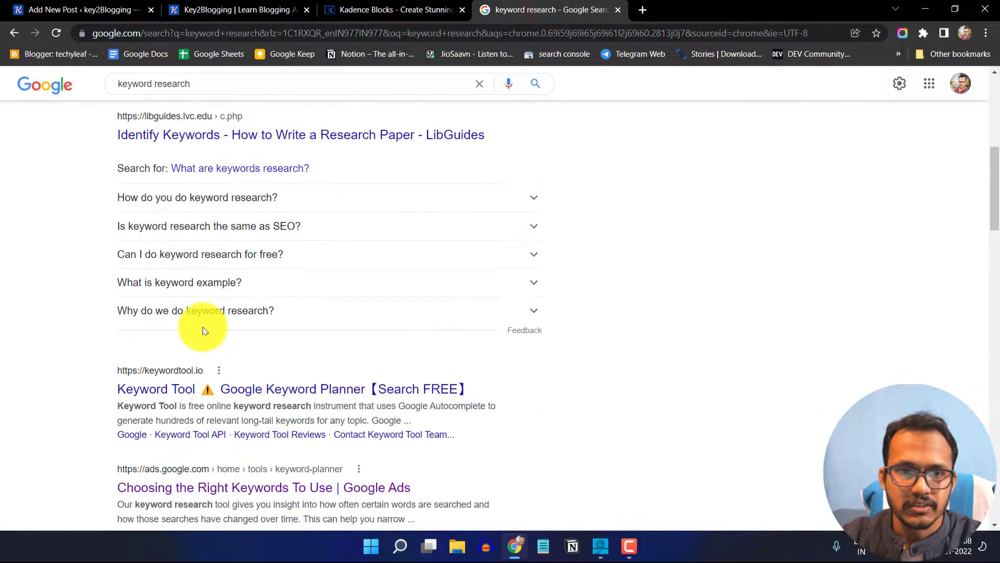
{"action": "left_click", "coordinate": [213, 197]}
{"action": "left_click_drag", "start_coordinate": [116, 195], "coordinate": [324, 190]}
{"action": "key", "text": "ctrl+c"}
{"action": "left_click", "coordinate": [40, 7]}
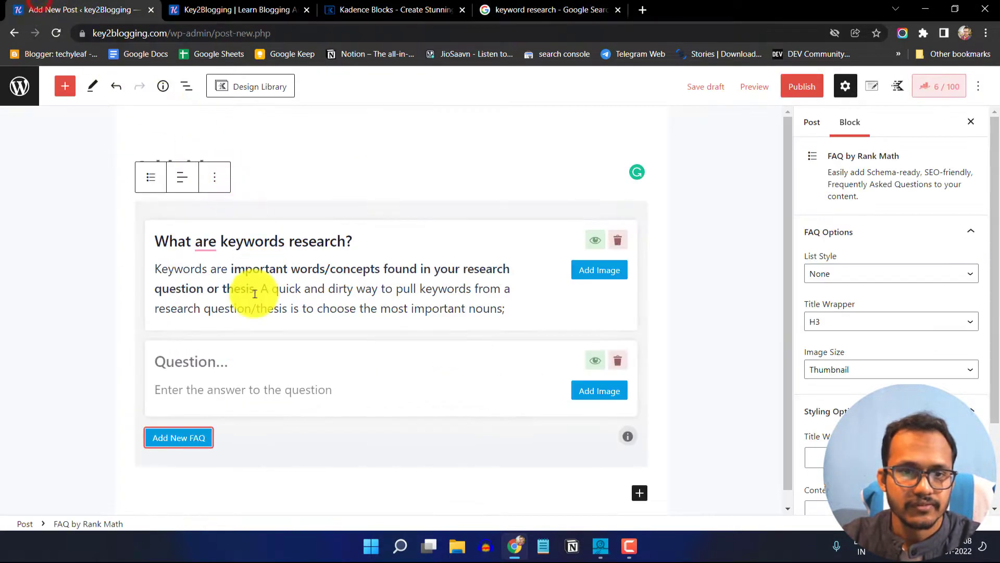
{"action": "left_click", "coordinate": [183, 360]}
{"action": "key", "text": "ctrl+v"}
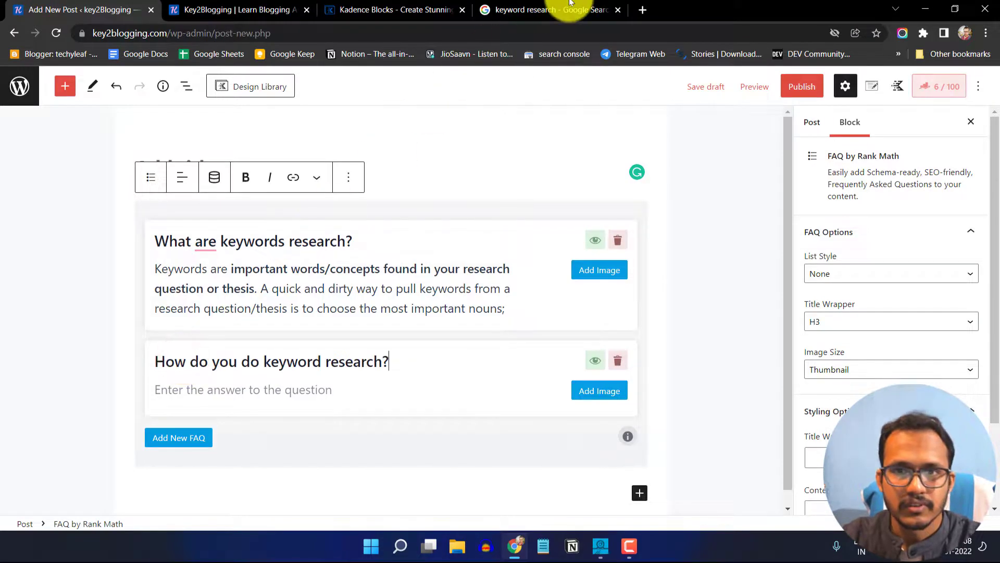
Paste Google's Steps 1–3 as the second FAQ answer.
{"action": "left_click", "coordinate": [583, 8]}
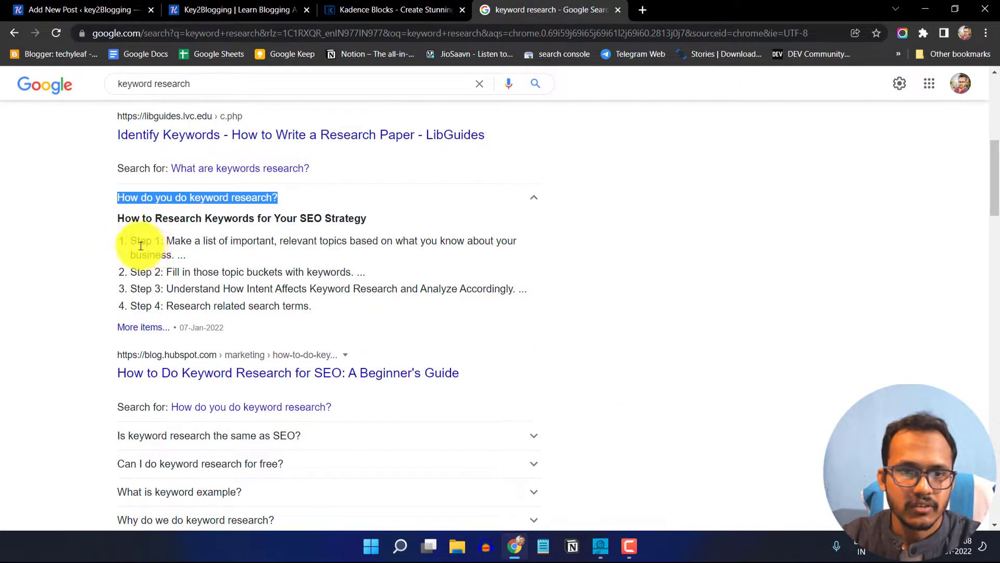
{"action": "left_click_drag", "start_coordinate": [130, 240], "coordinate": [514, 290]}
{"action": "key", "text": "ctrl+c"}
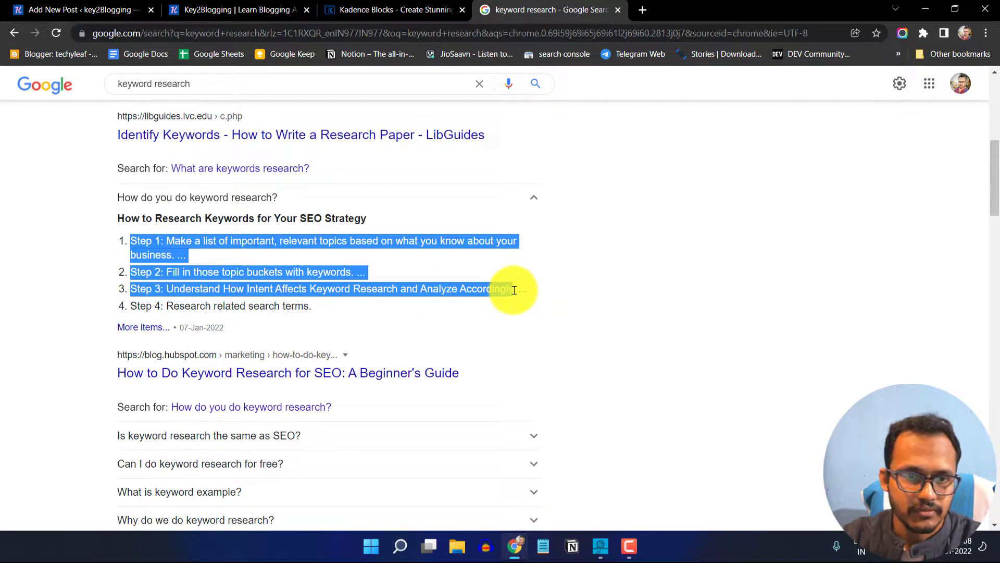
{"action": "left_click", "coordinate": [105, 11]}
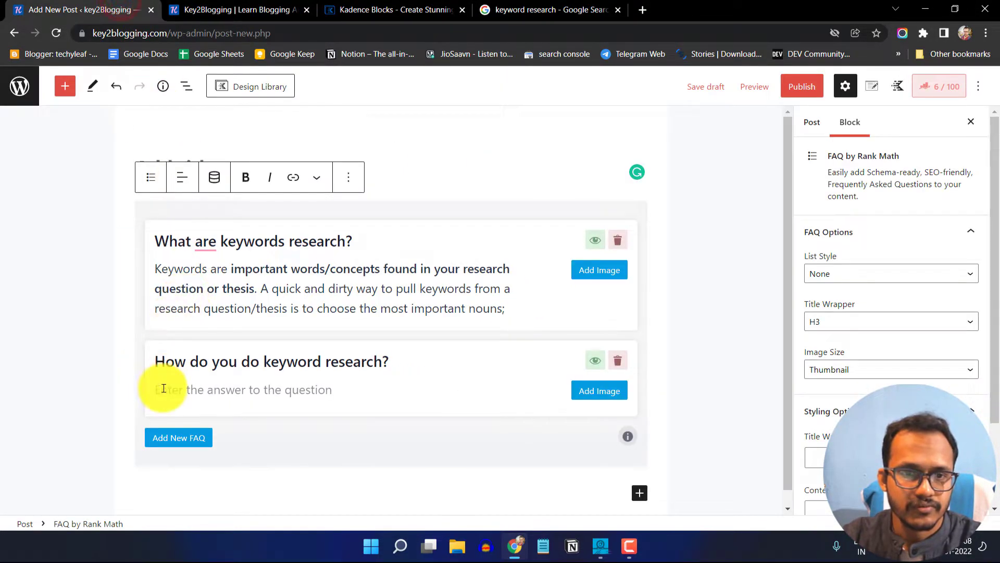
{"action": "key", "text": "ctrl+v"}
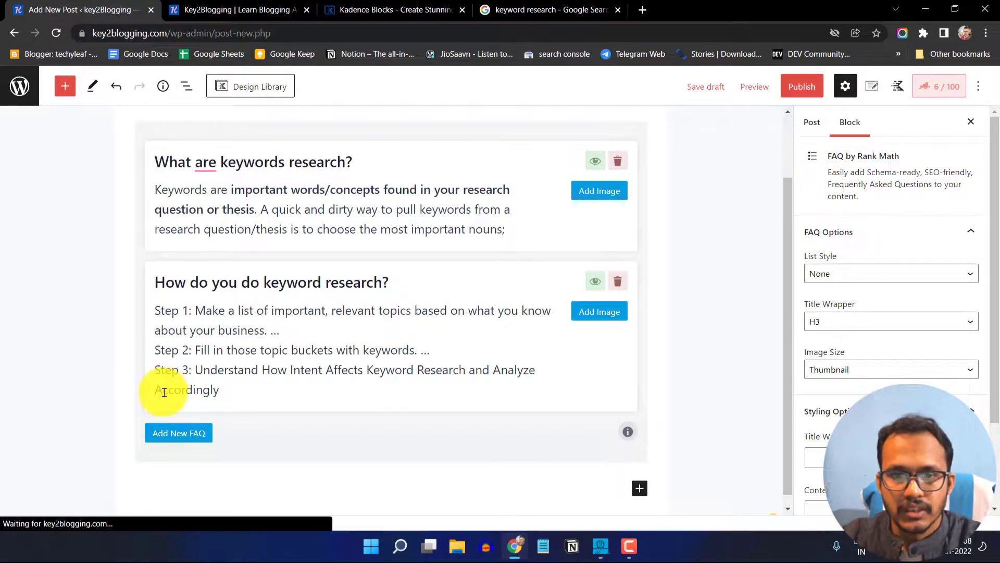
Save the draft and preview it in a new tab, checking both FAQ entries render.
{"action": "left_click", "coordinate": [701, 92]}
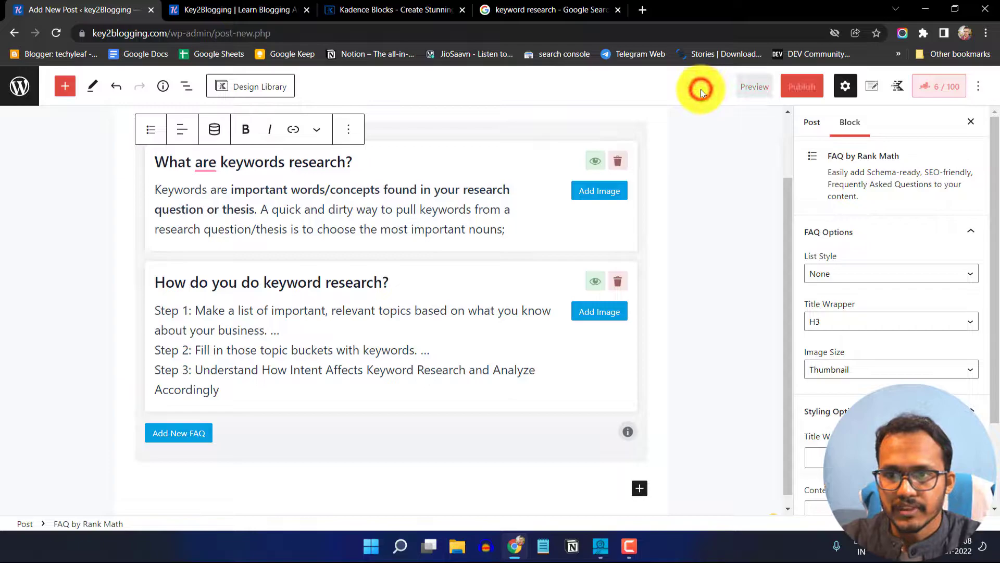
{"action": "left_click", "coordinate": [746, 94]}
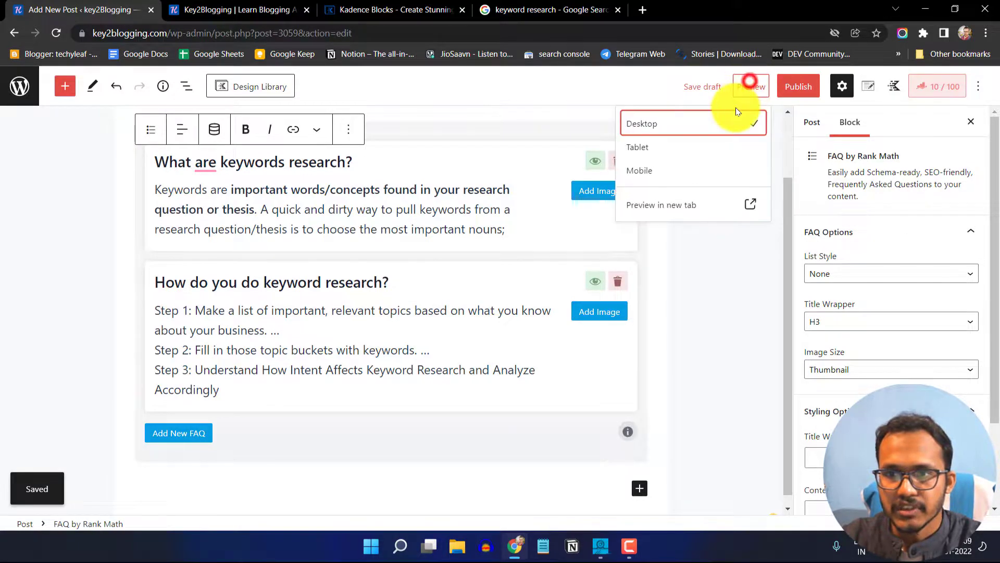
{"action": "left_click", "coordinate": [668, 205]}
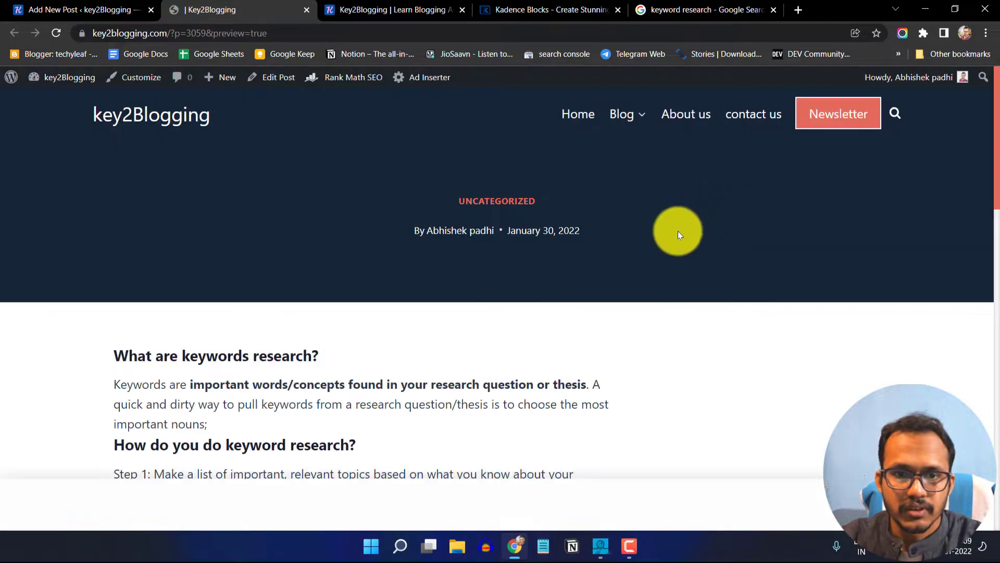
{"action": "scroll", "coordinate": [633, 282], "scroll_direction": "down", "scroll_amount": 2}
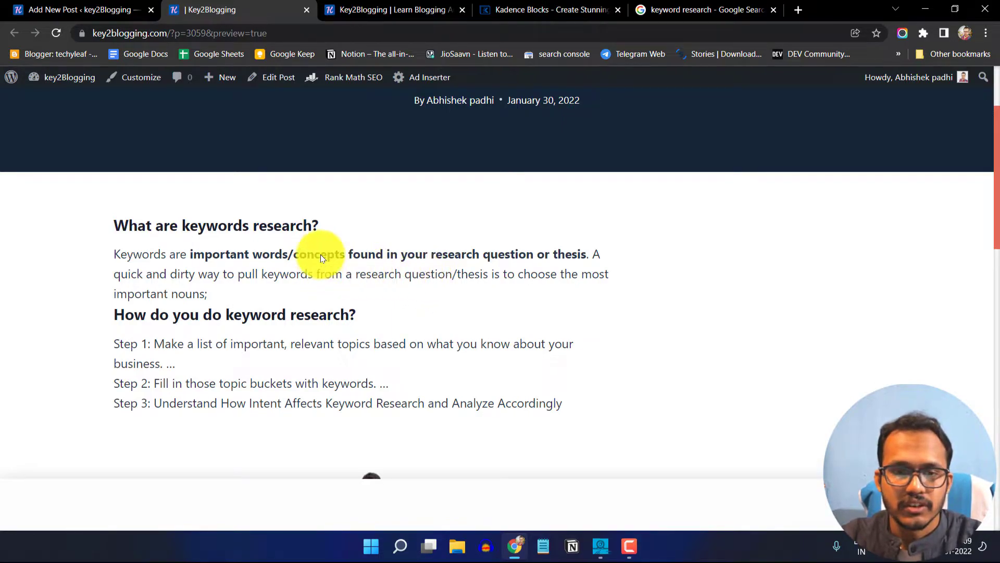
{"action": "left_click", "coordinate": [109, 8]}
Insert a Kadence Accordion block below the FAQ, found by searching 'acc'.
{"action": "left_click", "coordinate": [638, 488]}
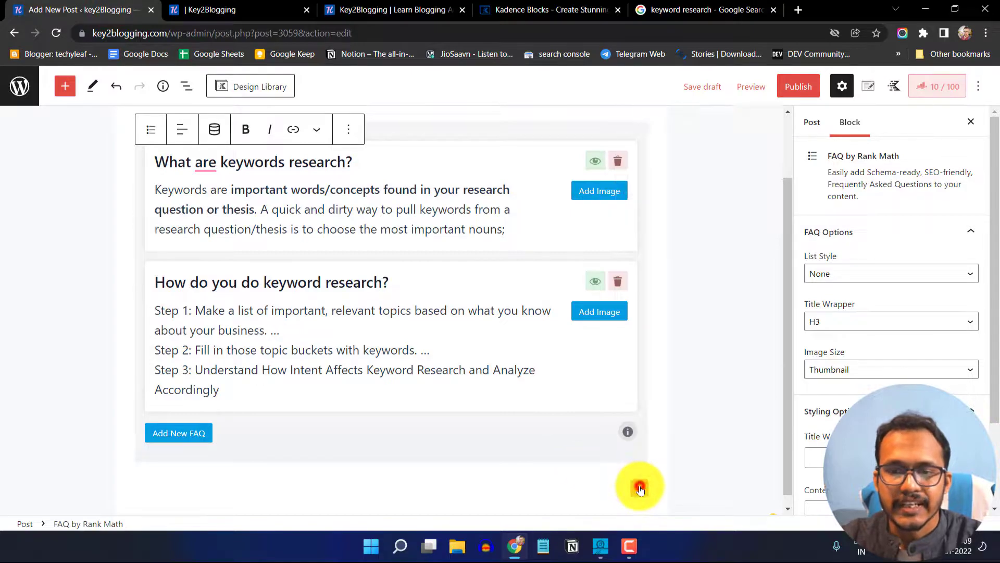
{"action": "left_click", "coordinate": [639, 489]}
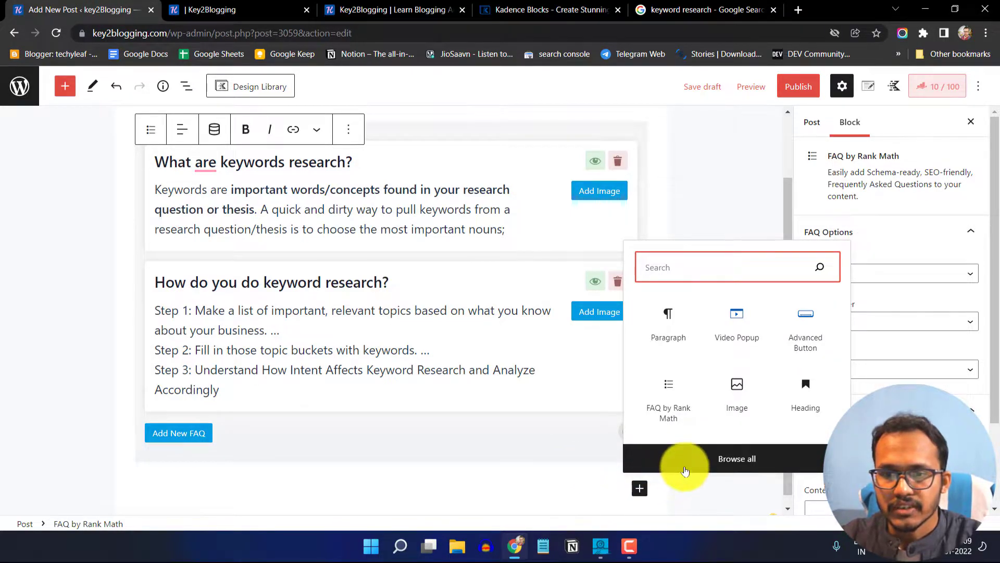
{"action": "type", "text": "acc"}
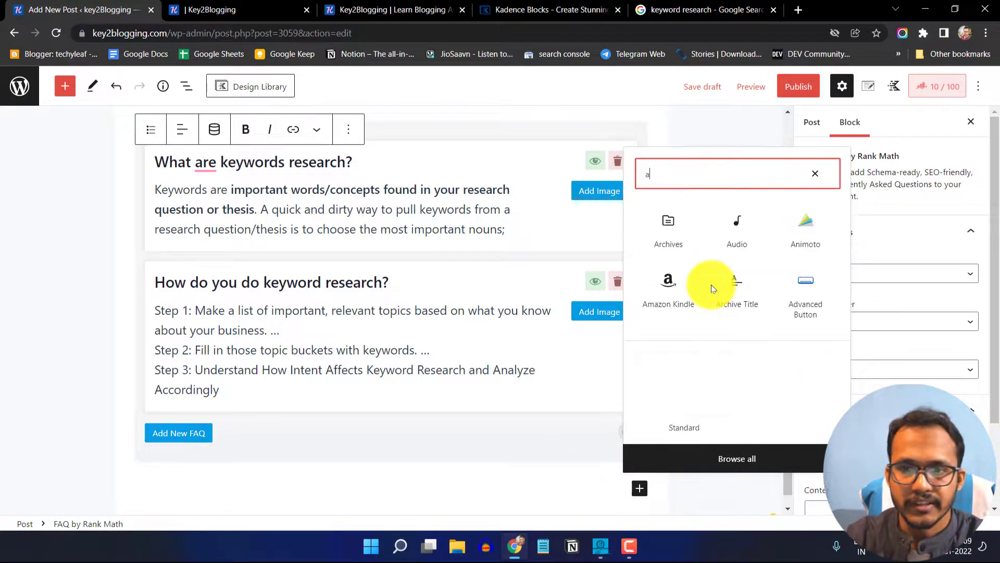
{"action": "left_click", "coordinate": [669, 419]}
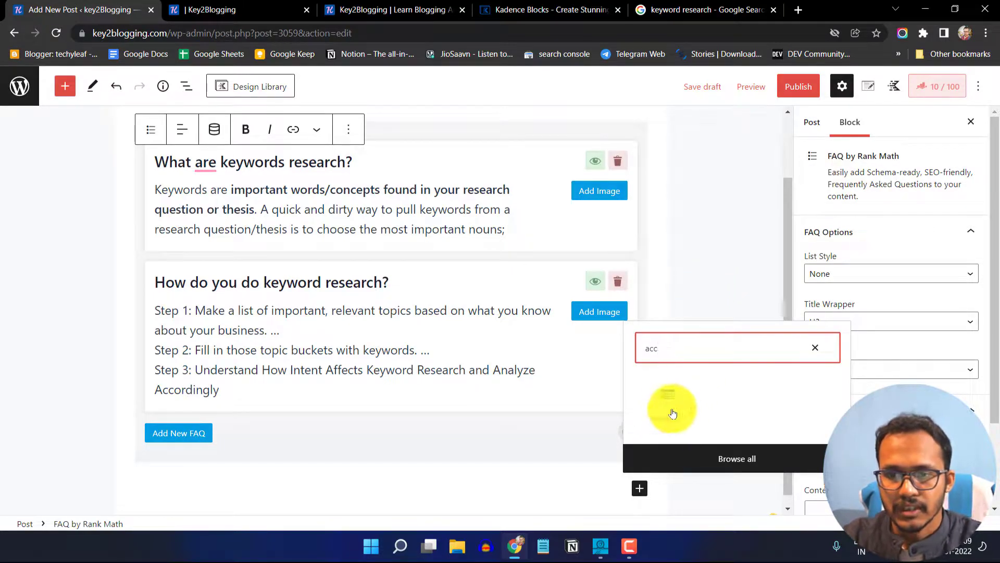
{"action": "left_click", "coordinate": [670, 404]}
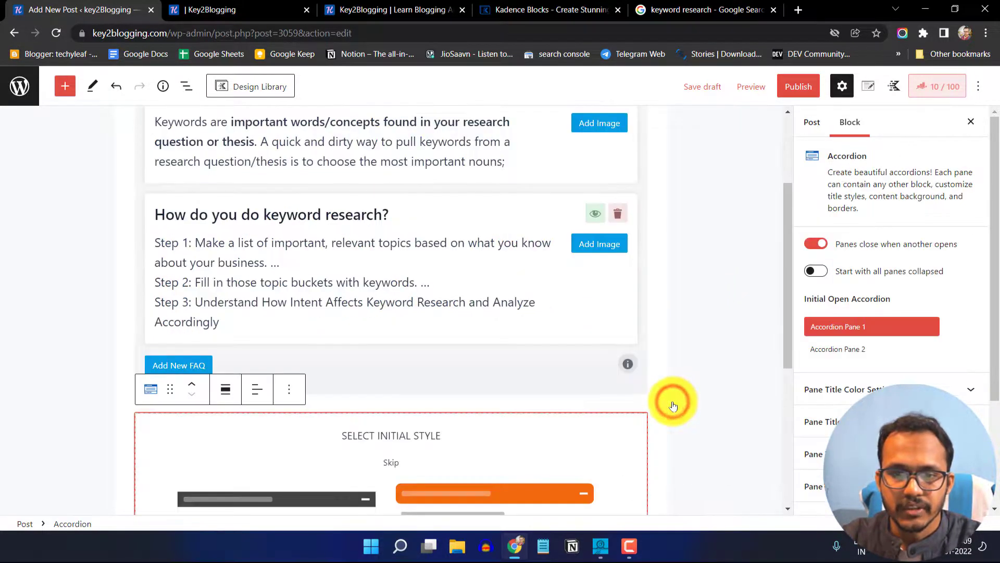
{"action": "scroll", "coordinate": [679, 395], "scroll_direction": "down", "scroll_amount": 5}
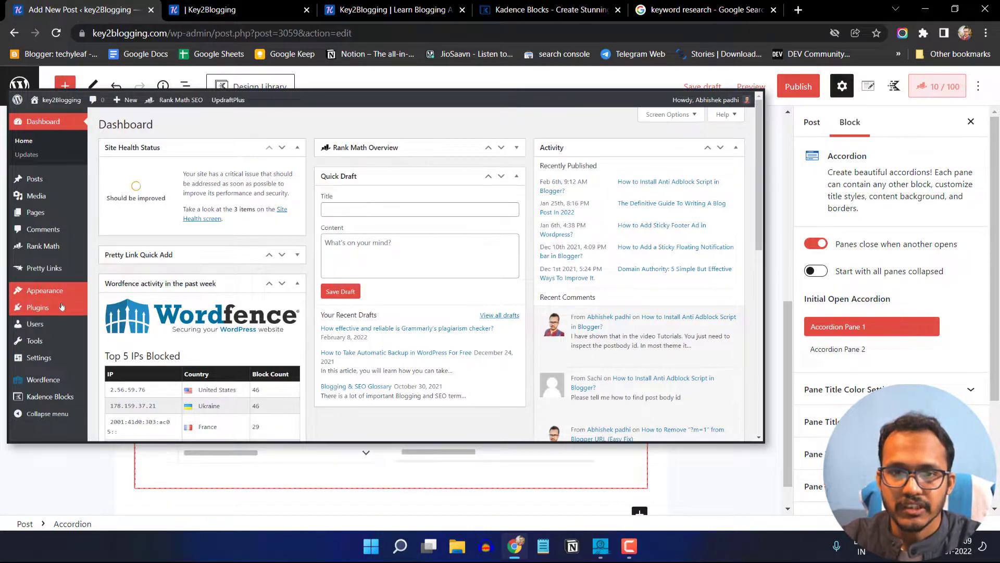
{"action": "mouse_move", "coordinate": [55, 310]}
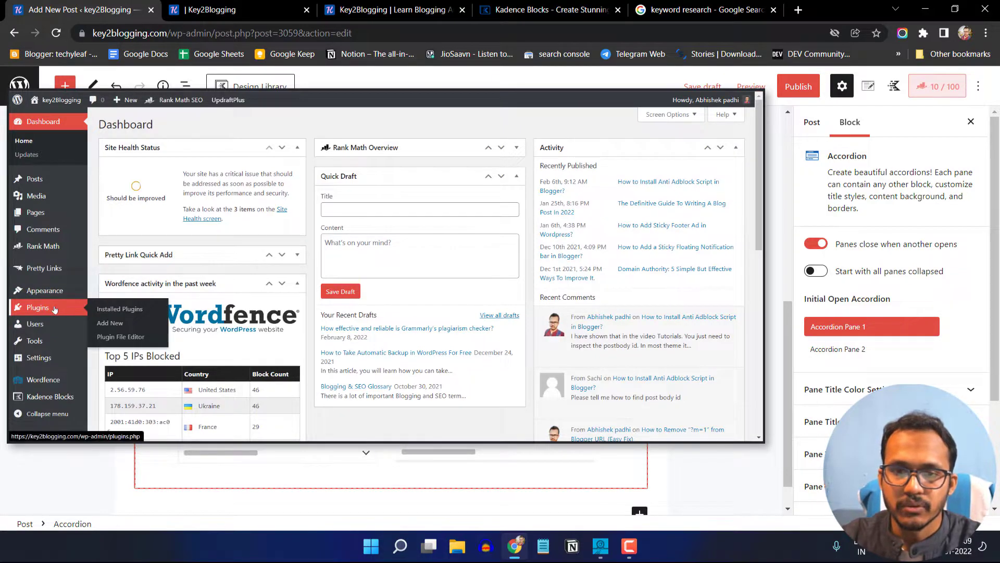
{"action": "left_click", "coordinate": [109, 323]}
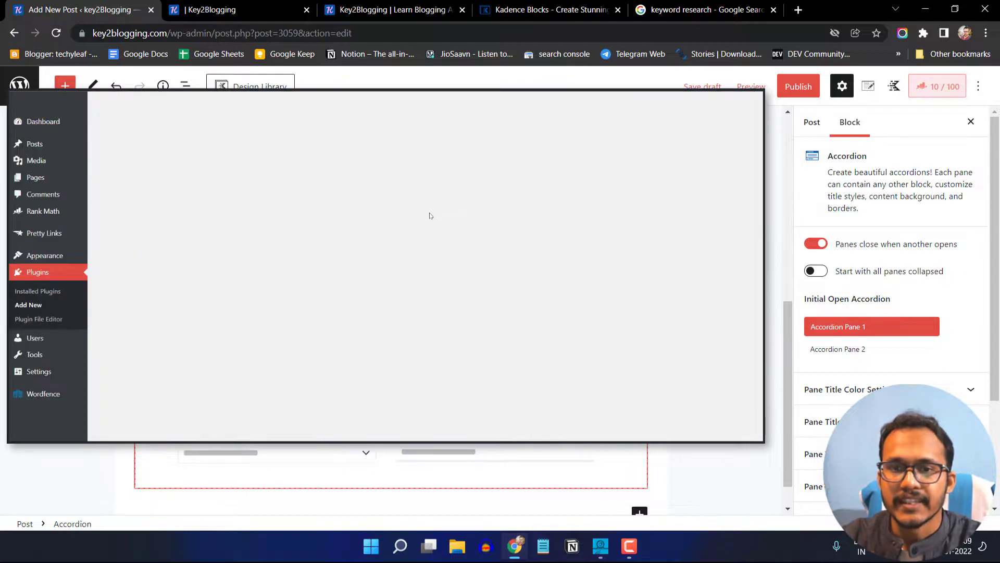
{"action": "left_click", "coordinate": [632, 152]}
{"action": "left_click", "coordinate": [620, 172]}
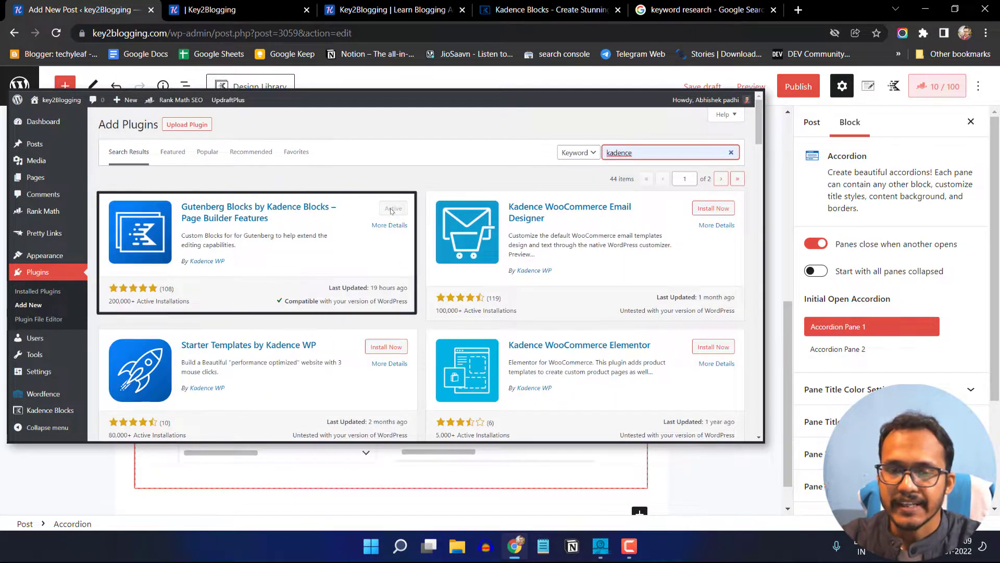
{"action": "left_click", "coordinate": [728, 246]}
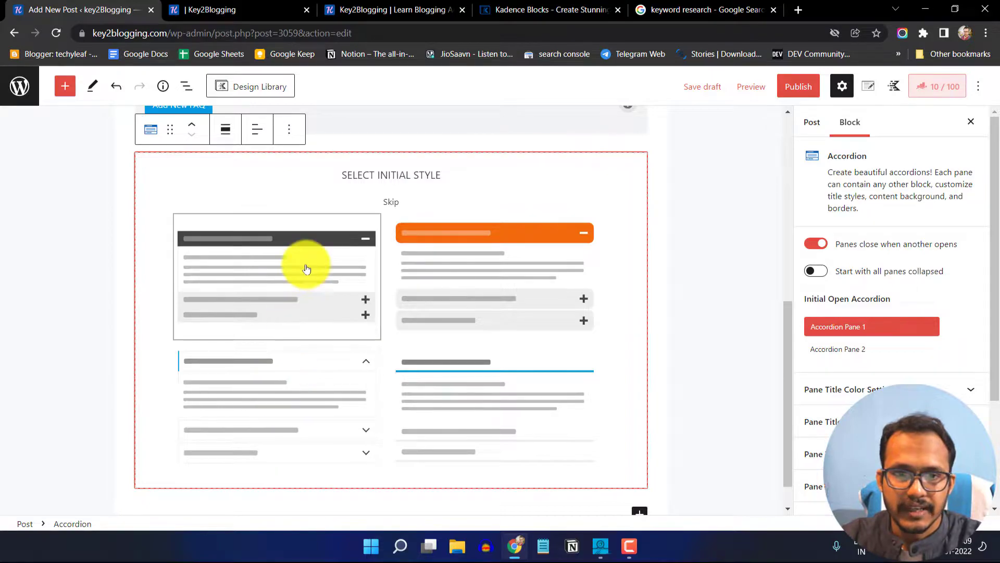
Apply the dark-header accordion style and title the first pane 'What are keywords research?'.
{"action": "left_click", "coordinate": [306, 263]}
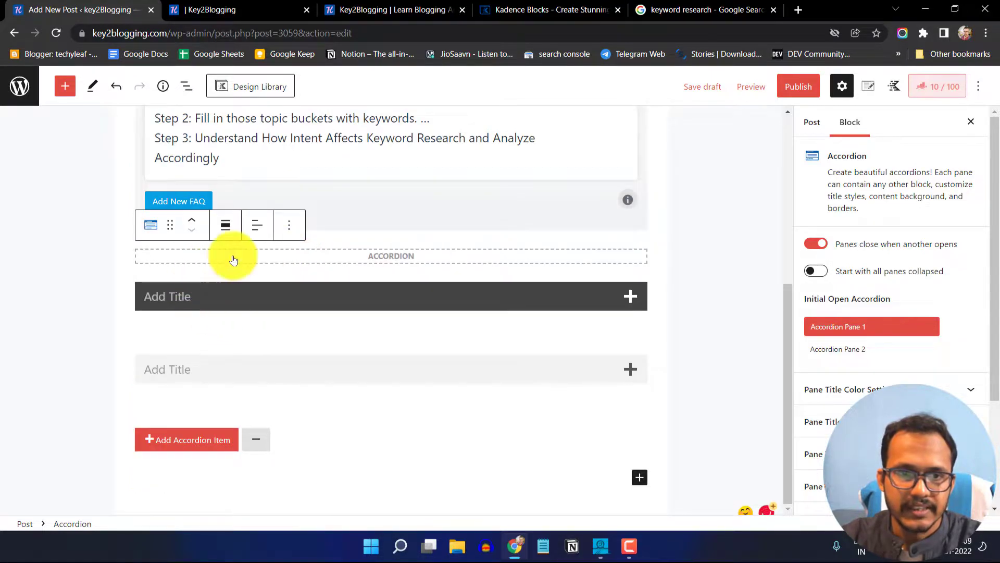
{"action": "scroll", "coordinate": [351, 217], "scroll_direction": "up", "scroll_amount": 4}
{"action": "left_click", "coordinate": [240, 124]}
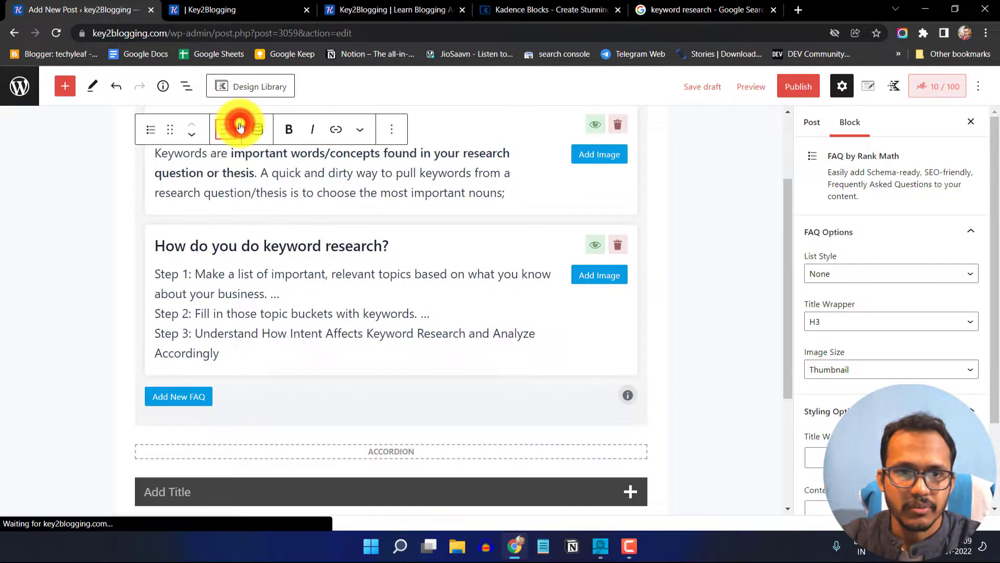
{"action": "left_click", "coordinate": [417, 123]}
{"action": "scroll", "coordinate": [383, 151], "scroll_direction": "up", "scroll_amount": 1}
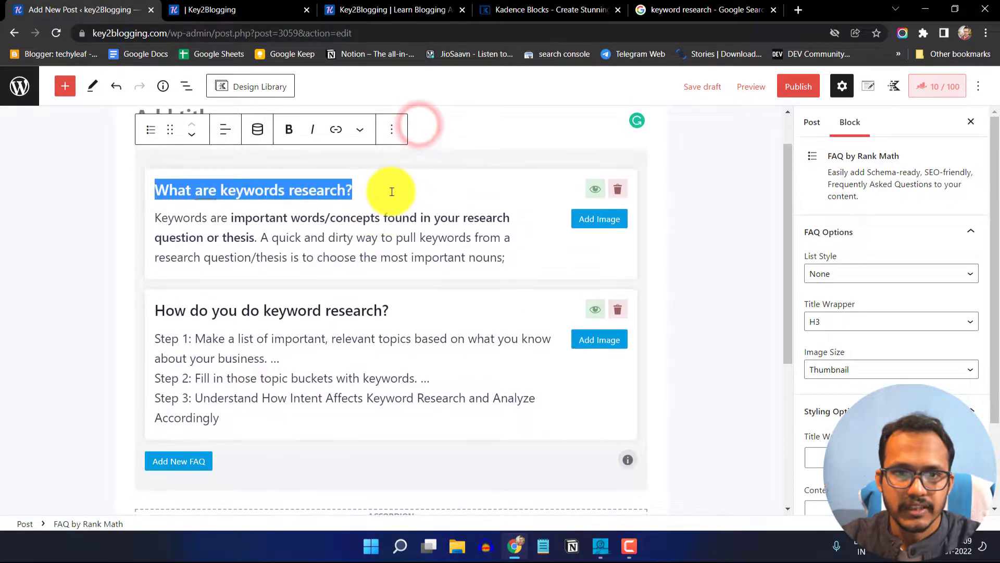
{"action": "scroll", "coordinate": [240, 346], "scroll_direction": "down", "scroll_amount": 4}
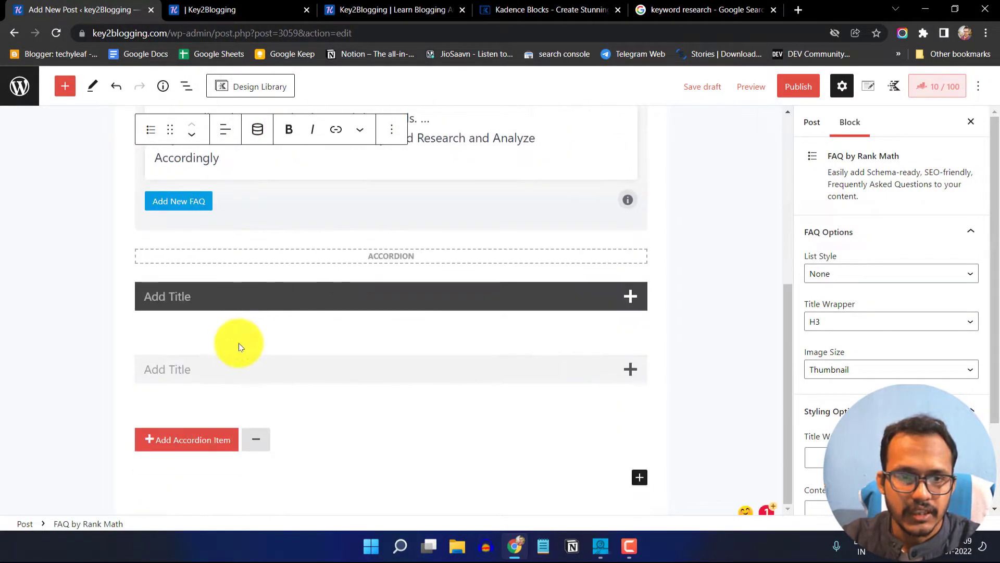
{"action": "left_click", "coordinate": [177, 296]}
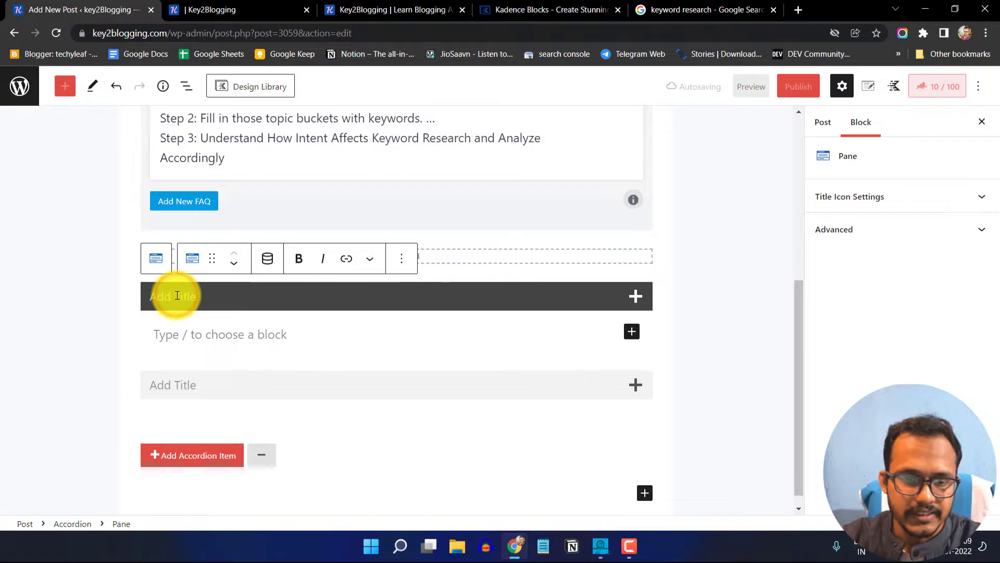
Paste the first FAQ answer, the keywords definition, into the first accordion pane.
{"action": "scroll", "coordinate": [432, 195], "scroll_direction": "up", "scroll_amount": 4}
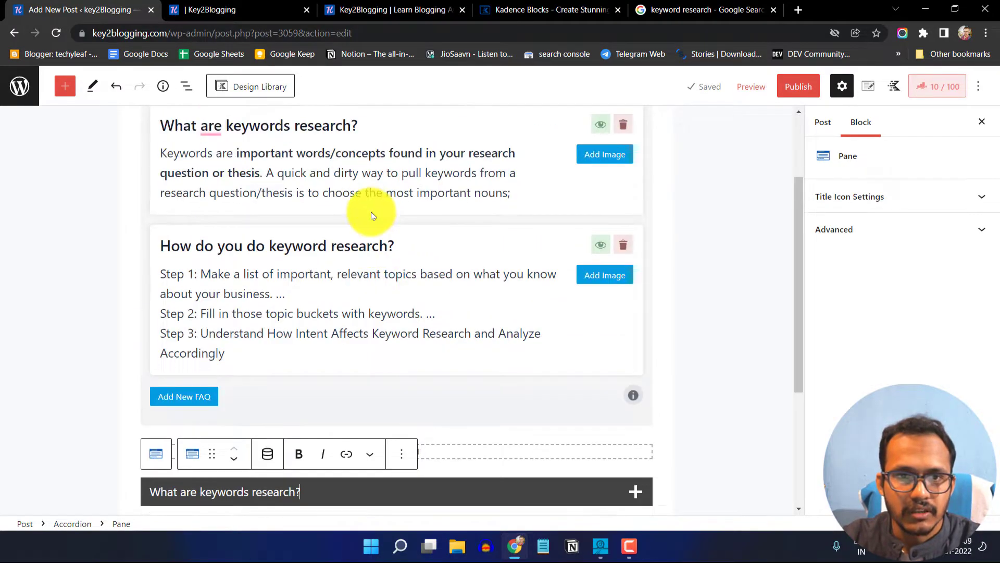
{"action": "triple_click", "coordinate": [342, 181]}
{"action": "key", "text": "ctrl+c"}
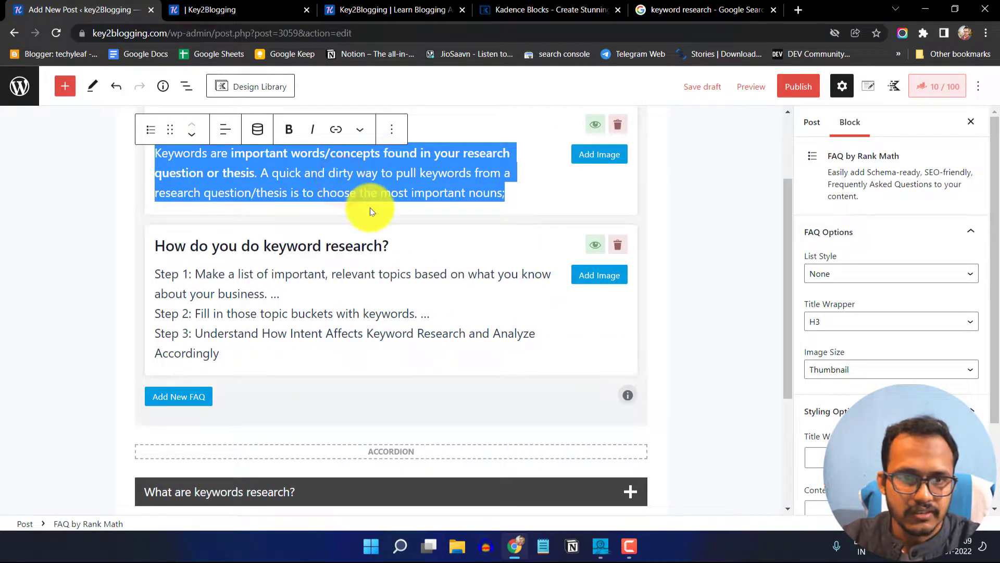
{"action": "scroll", "coordinate": [318, 281], "scroll_direction": "down", "scroll_amount": 4}
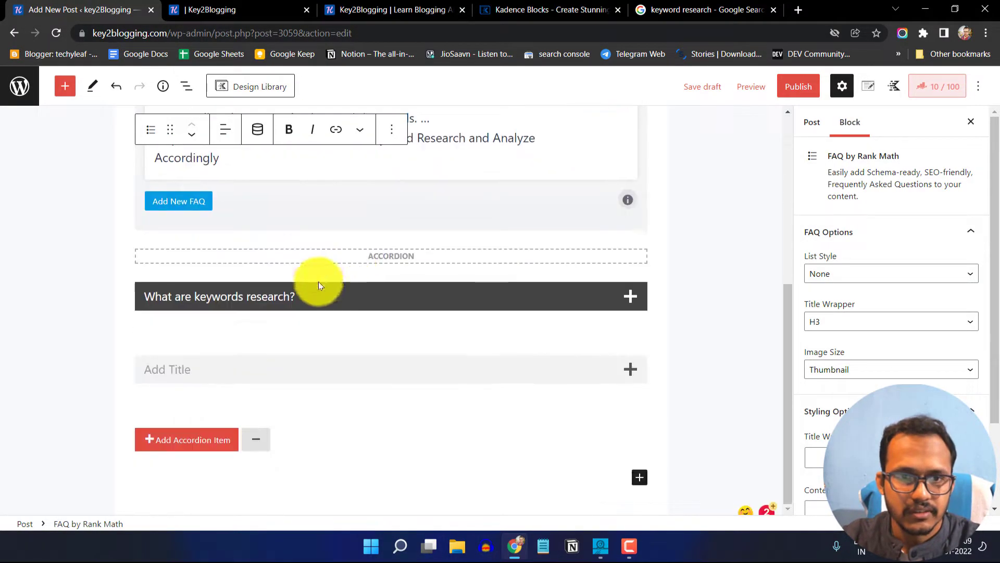
{"action": "left_click", "coordinate": [205, 313]}
{"action": "left_click", "coordinate": [181, 336]}
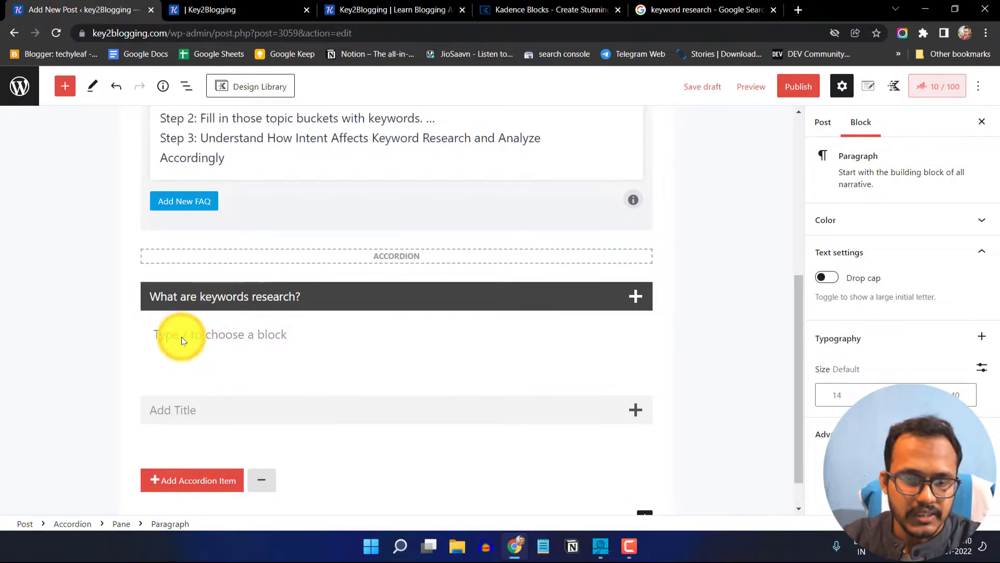
{"action": "key", "text": "ctrl+v"}
Title the second accordion pane 'How do you do keyword research?'.
{"action": "scroll", "coordinate": [400, 266], "scroll_direction": "up", "scroll_amount": 4}
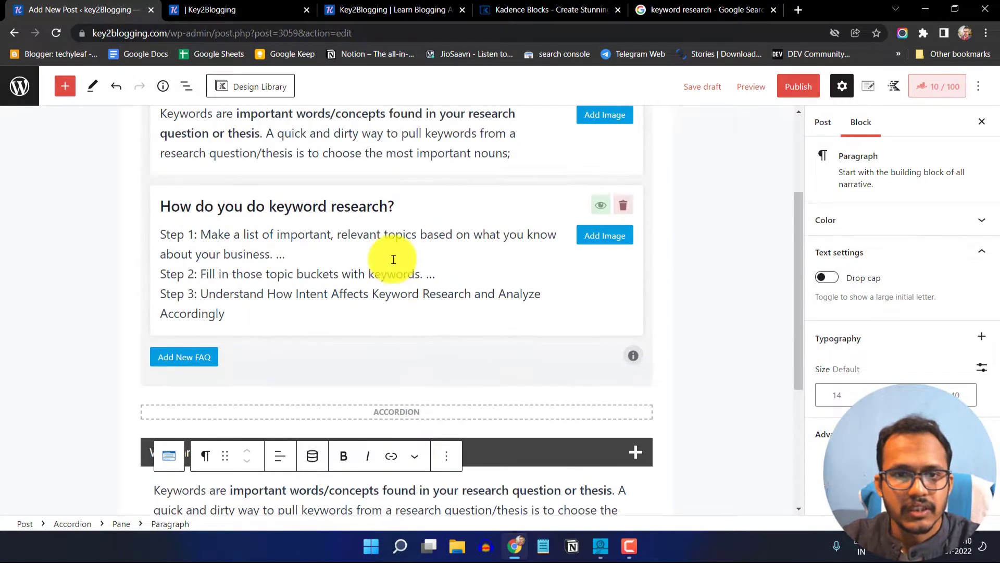
{"action": "triple_click", "coordinate": [314, 201]}
{"action": "scroll", "coordinate": [426, 261], "scroll_direction": "down", "scroll_amount": 4}
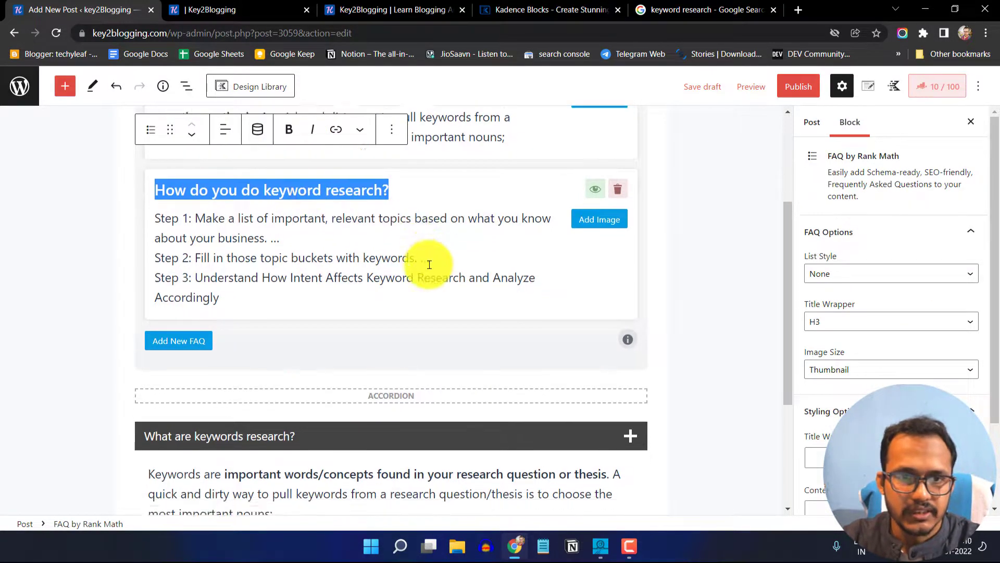
{"action": "left_click", "coordinate": [201, 370]}
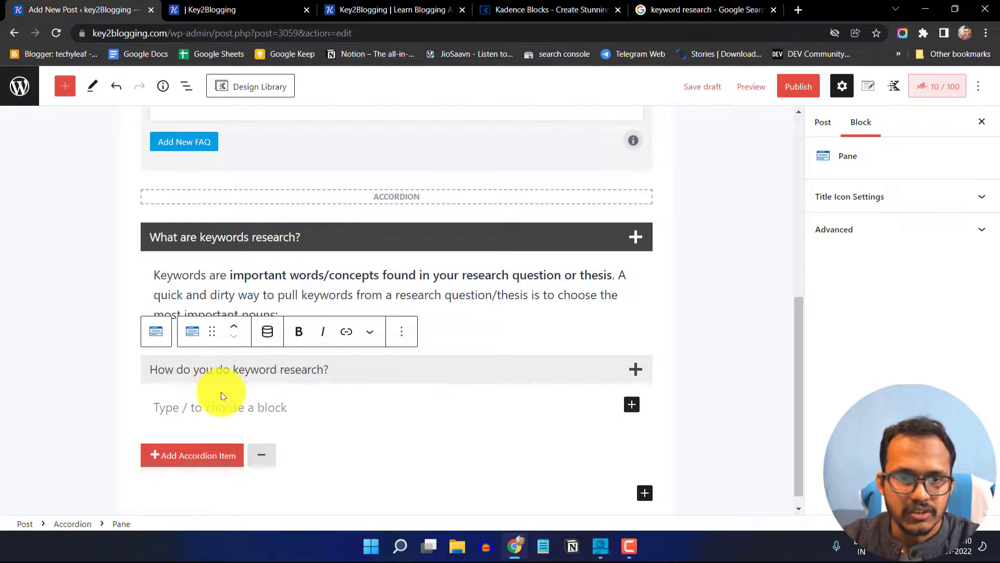
Paste the FAQ's Step 1 line into the second accordion pane.
{"action": "scroll", "coordinate": [408, 160], "scroll_direction": "up", "scroll_amount": 4}
{"action": "triple_click", "coordinate": [298, 245]}
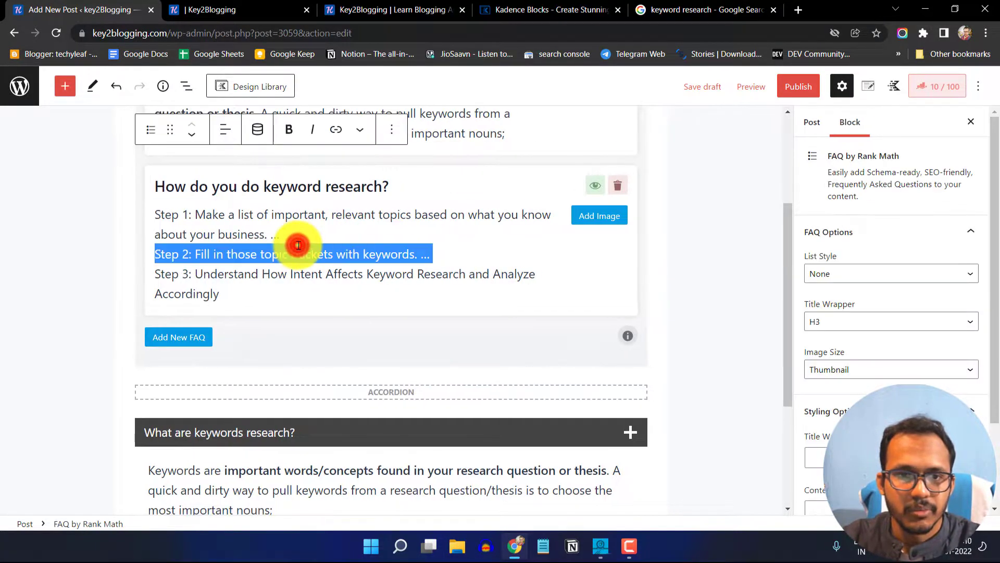
{"action": "left_click_drag", "start_coordinate": [286, 231], "coordinate": [156, 214]}
{"action": "key", "text": "ctrl+c"}
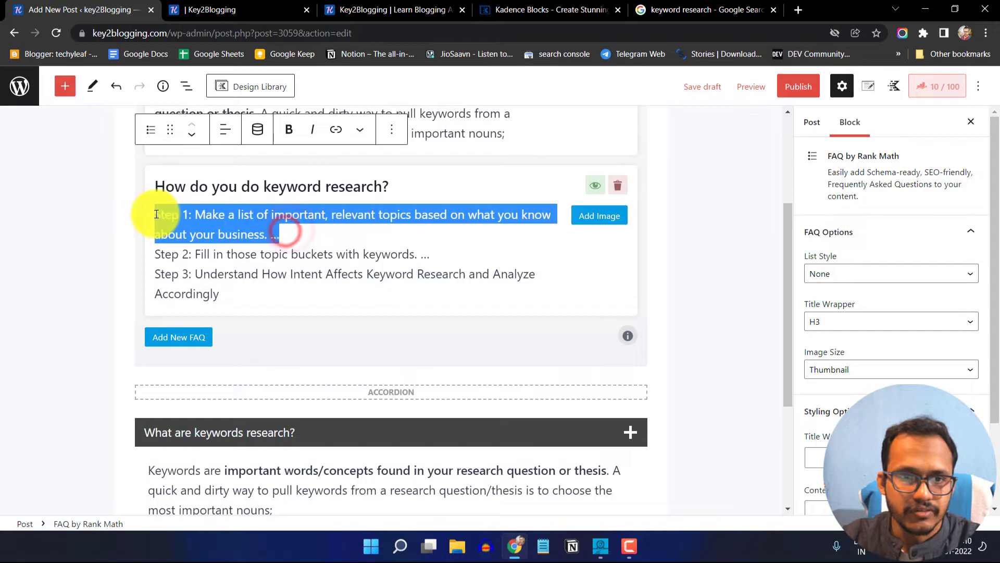
{"action": "scroll", "coordinate": [152, 212], "scroll_direction": "up", "scroll_amount": 1}
{"action": "scroll", "coordinate": [339, 257], "scroll_direction": "down", "scroll_amount": 4}
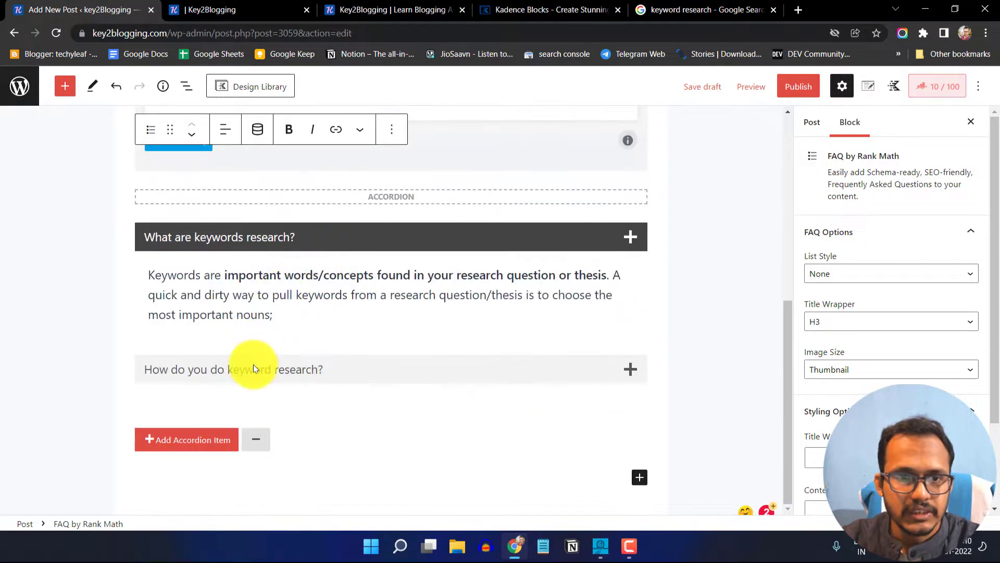
{"action": "left_click", "coordinate": [216, 394]}
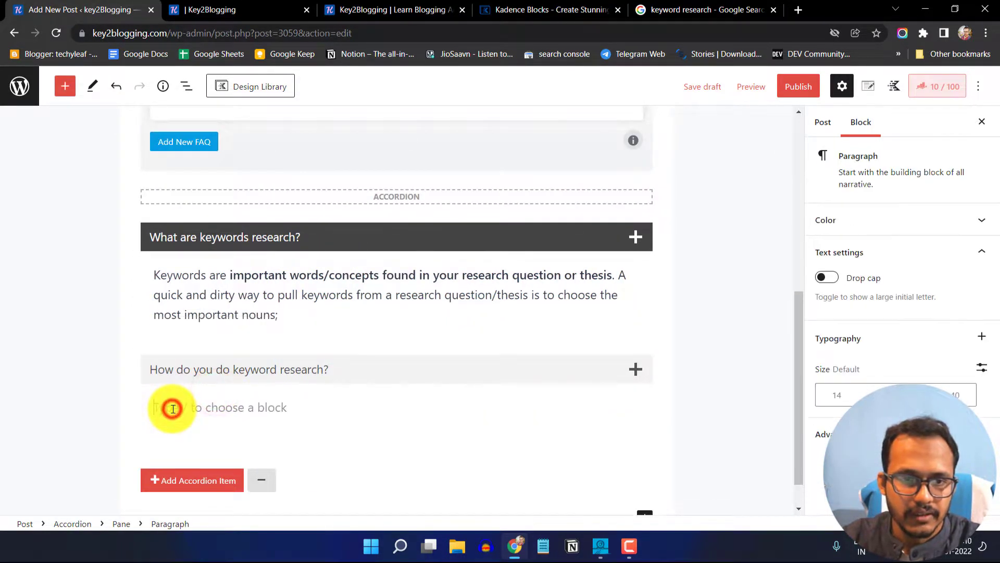
{"action": "key", "text": "ctrl+v"}
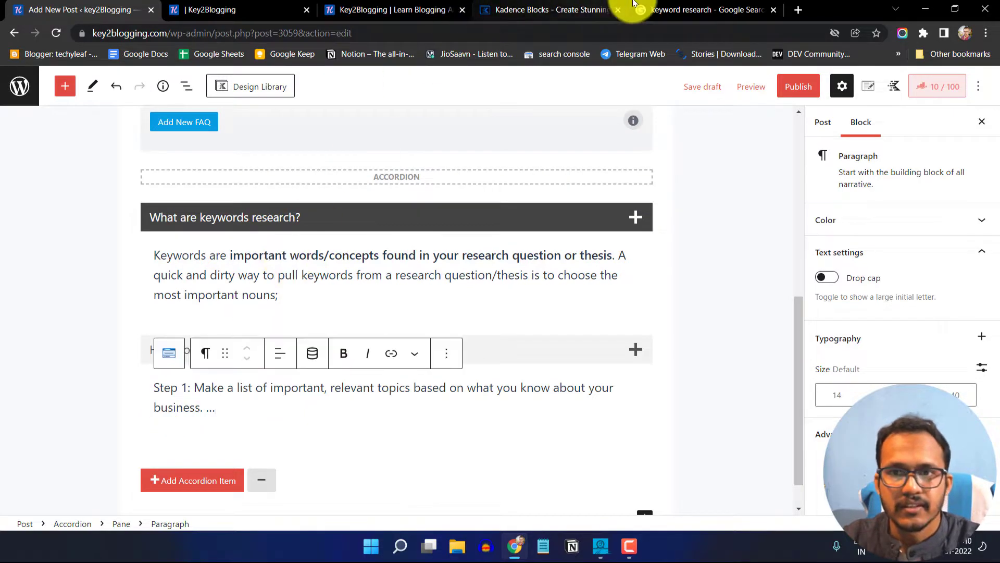
Copy 'Can I do keyword research for free?' from Google and add a third accordion pane.
{"action": "left_click", "coordinate": [687, 10]}
{"action": "scroll", "coordinate": [219, 375], "scroll_direction": "down", "scroll_amount": 3}
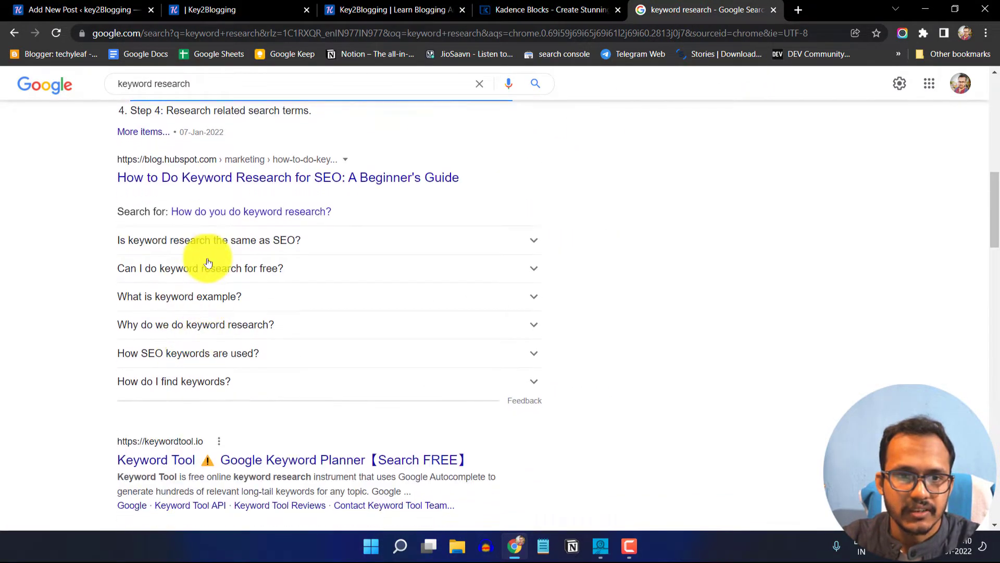
{"action": "left_click", "coordinate": [203, 265]}
{"action": "left_click_drag", "start_coordinate": [115, 268], "coordinate": [306, 262]}
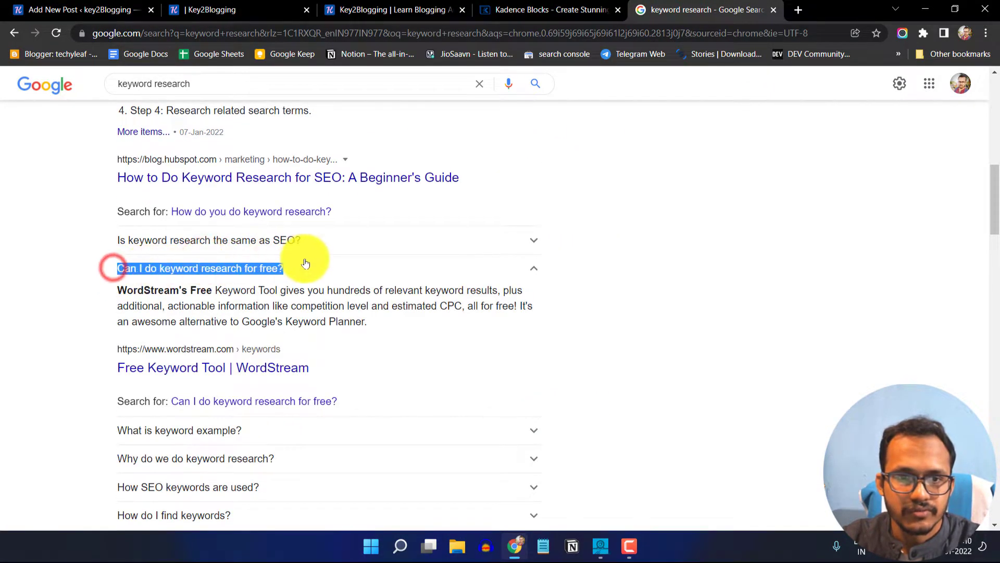
{"action": "left_click", "coordinate": [73, 11]}
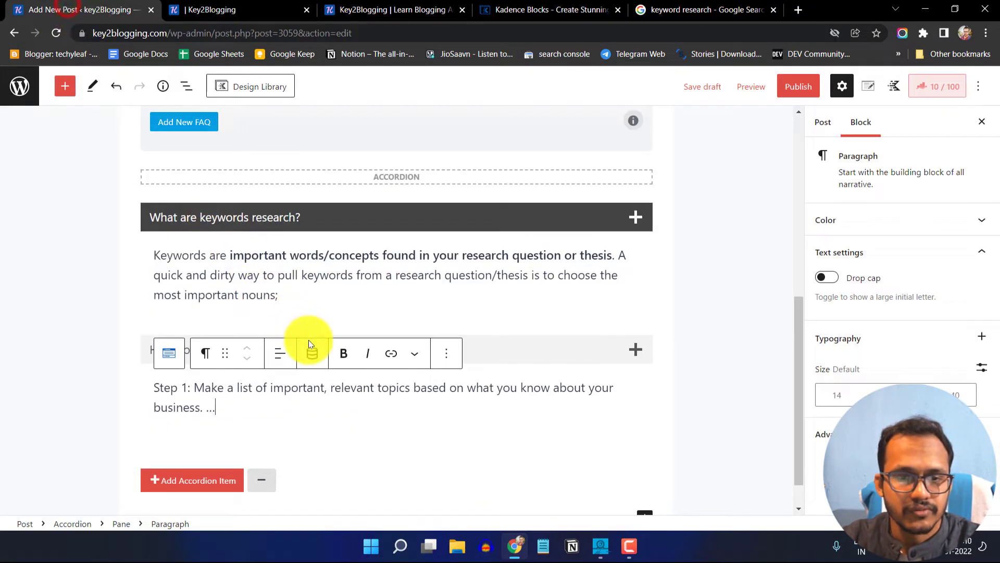
{"action": "scroll", "coordinate": [224, 406], "scroll_direction": "down", "scroll_amount": 1}
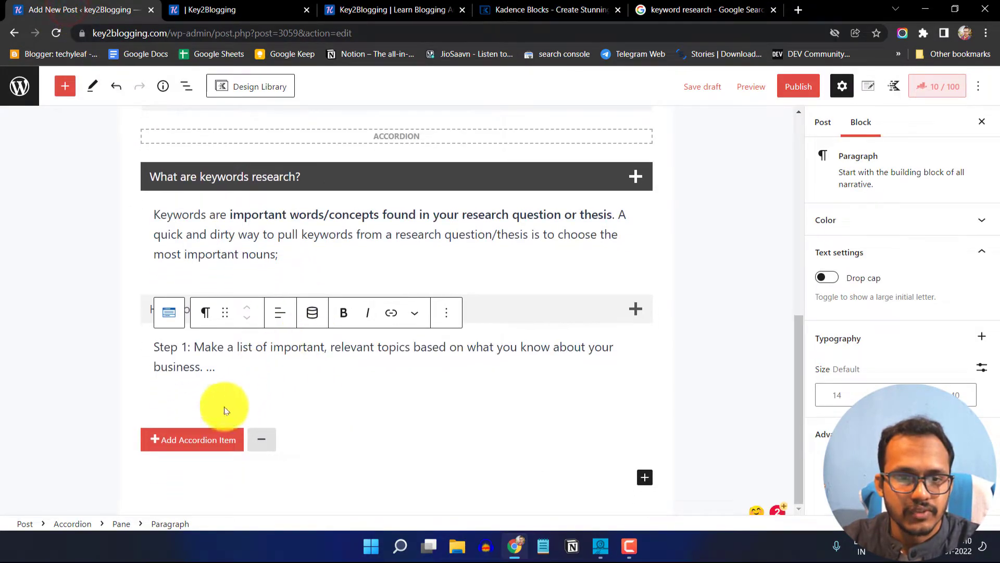
{"action": "left_click", "coordinate": [192, 441]}
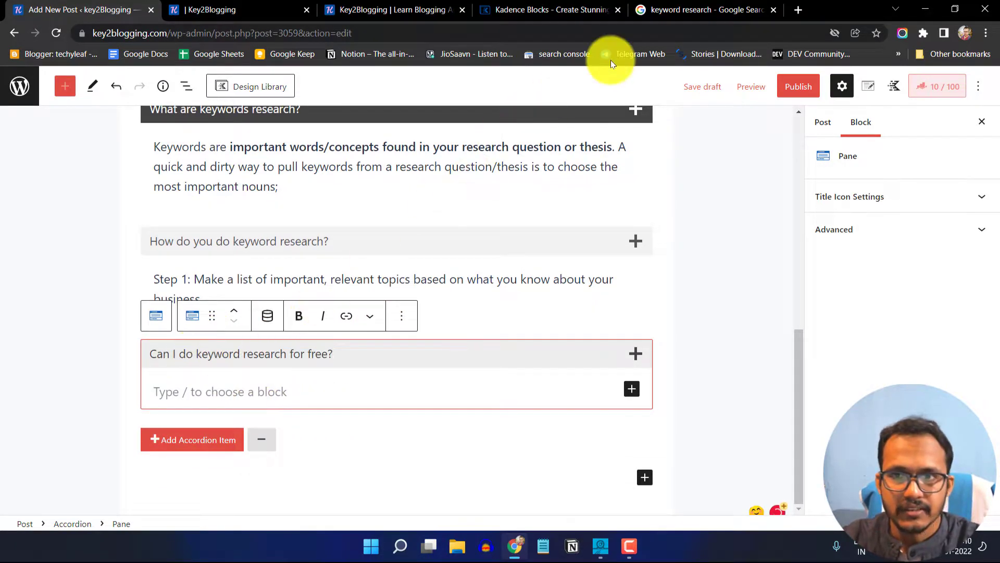
Paste Google's WordStream free-tool answer into the third accordion pane.
{"action": "left_click", "coordinate": [698, 9]}
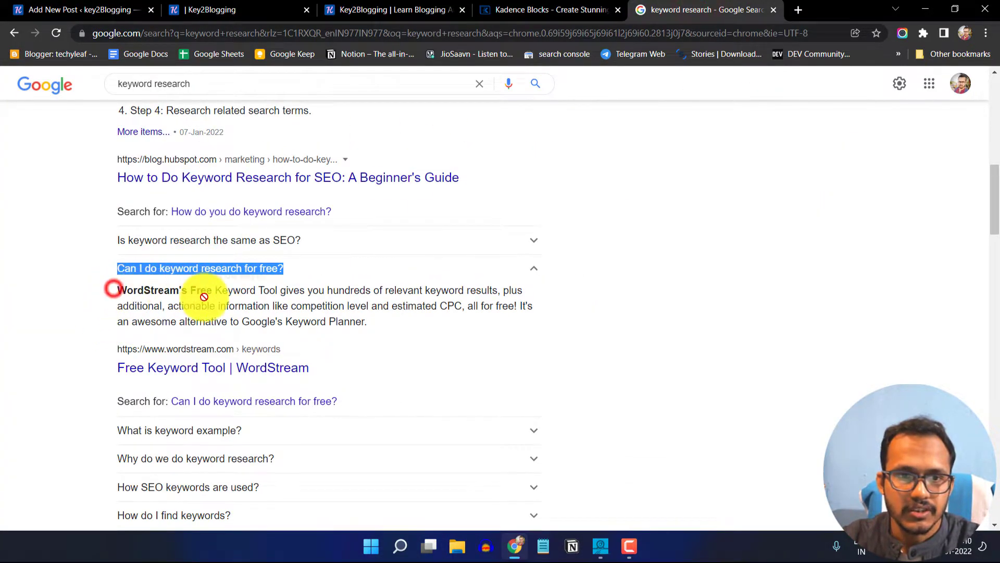
{"action": "left_click_drag", "start_coordinate": [117, 290], "coordinate": [426, 324]}
{"action": "key", "text": "ctrl+c"}
{"action": "left_click", "coordinate": [112, 4]}
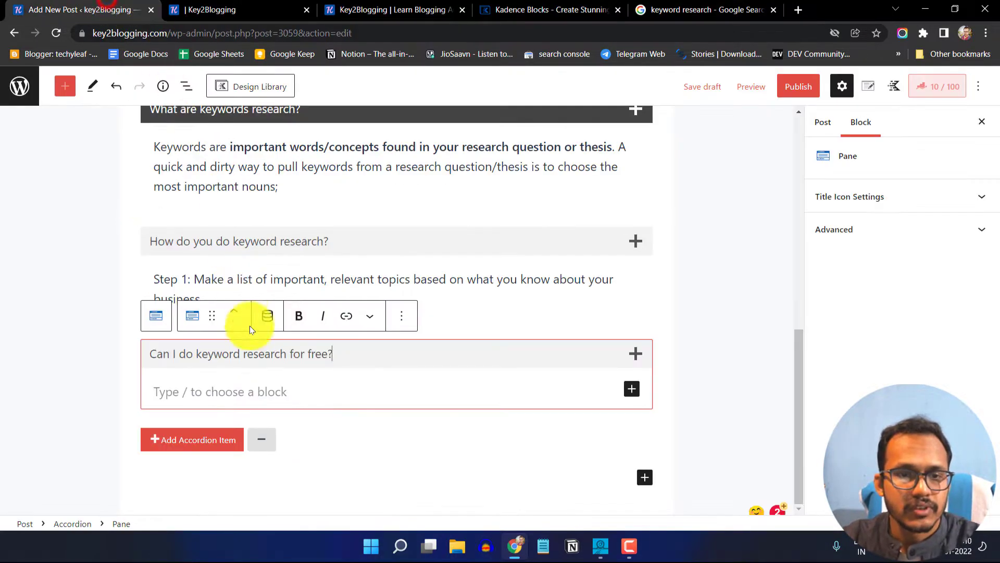
{"action": "left_click", "coordinate": [178, 392]}
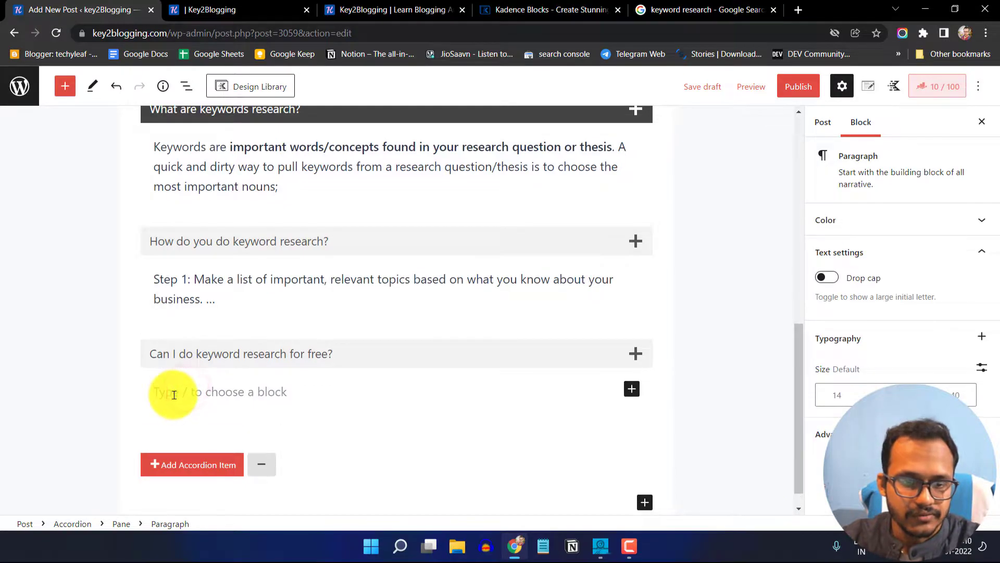
{"action": "key", "text": "ctrl+v"}
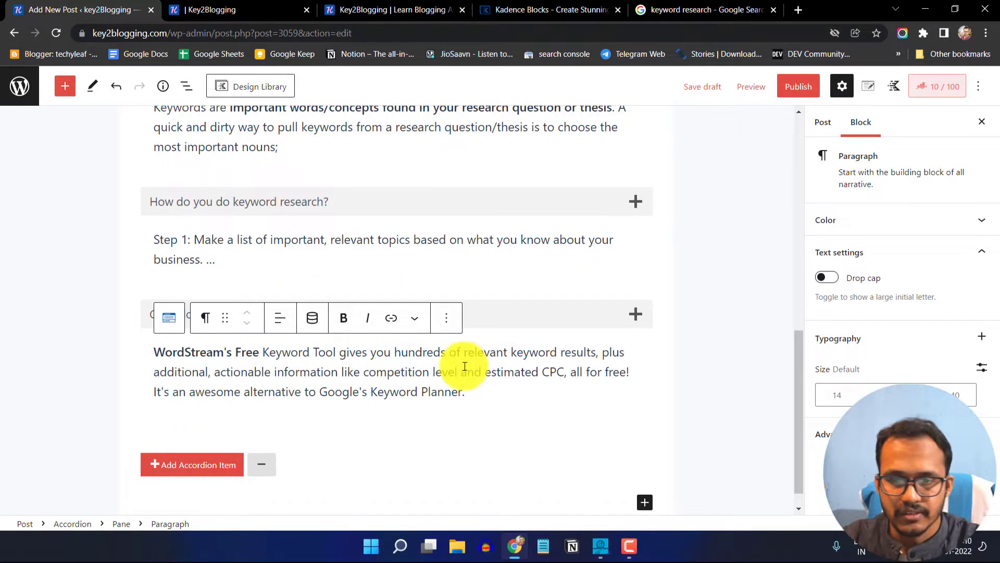
{"action": "left_click", "coordinate": [723, 316]}
{"action": "scroll", "coordinate": [723, 316], "scroll_direction": "up", "scroll_amount": 1}
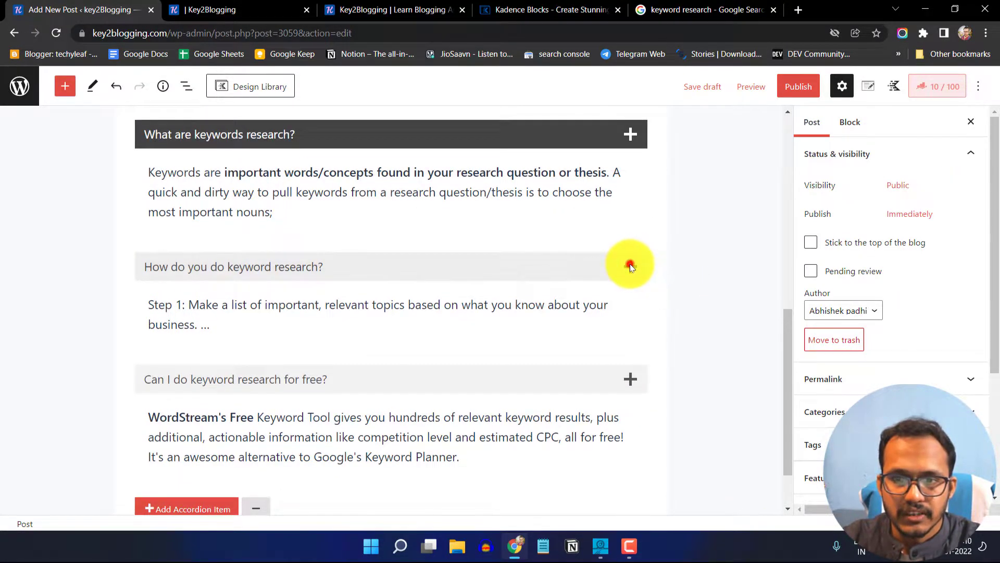
Save the post as a draft and open its preview in a new tab.
{"action": "left_click", "coordinate": [630, 264]}
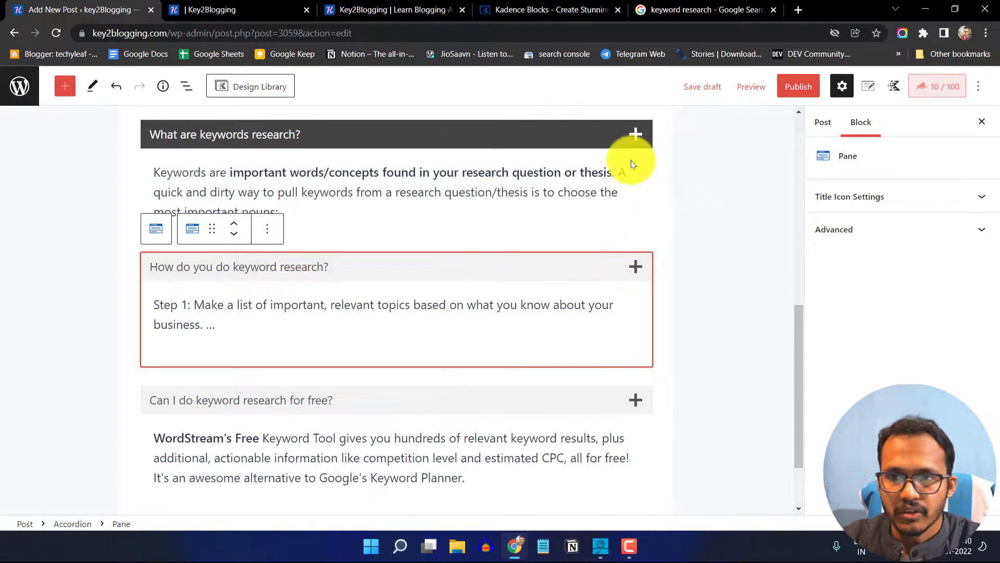
{"action": "scroll", "coordinate": [674, 157], "scroll_direction": "up", "scroll_amount": 2}
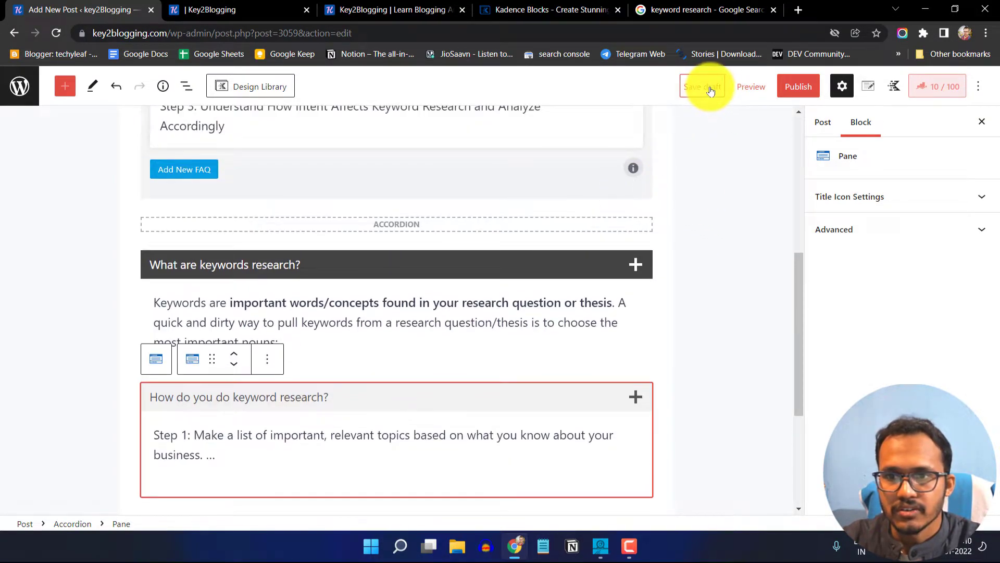
{"action": "left_click", "coordinate": [713, 91]}
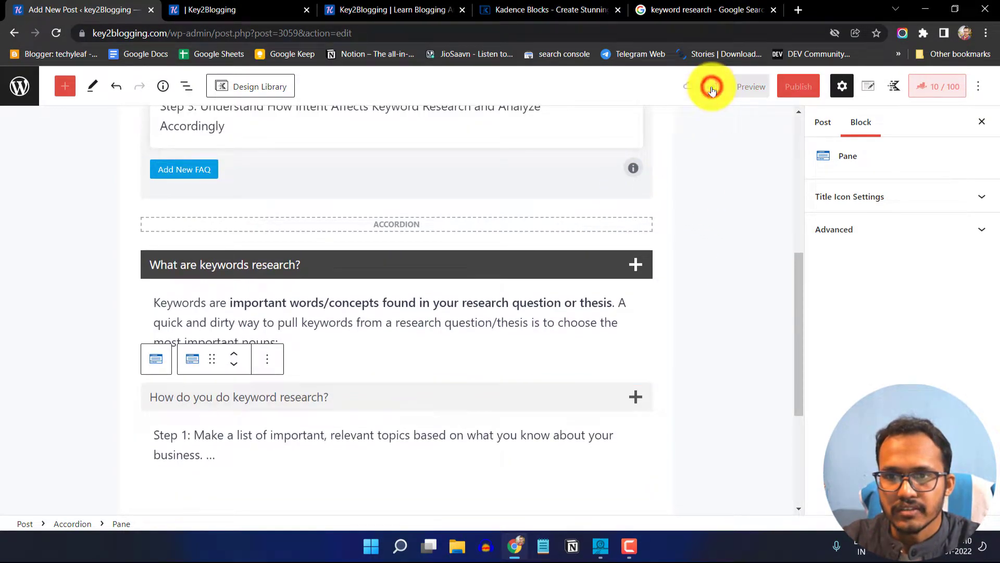
{"action": "left_click", "coordinate": [750, 87]}
{"action": "left_click", "coordinate": [672, 204]}
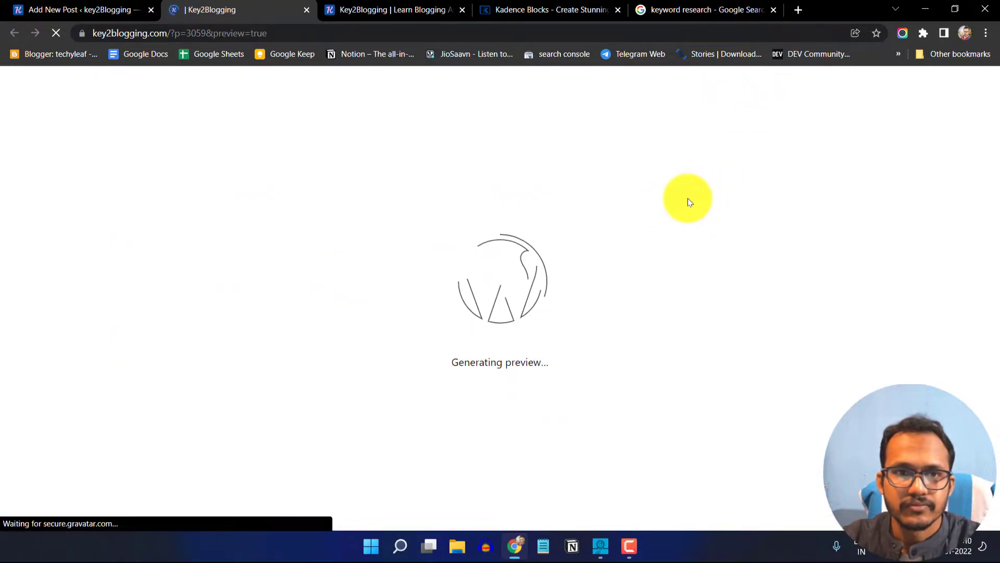
Test all three accordion questions open and close on the preview, then return to the editor.
{"action": "scroll", "coordinate": [589, 252], "scroll_direction": "down", "scroll_amount": 5}
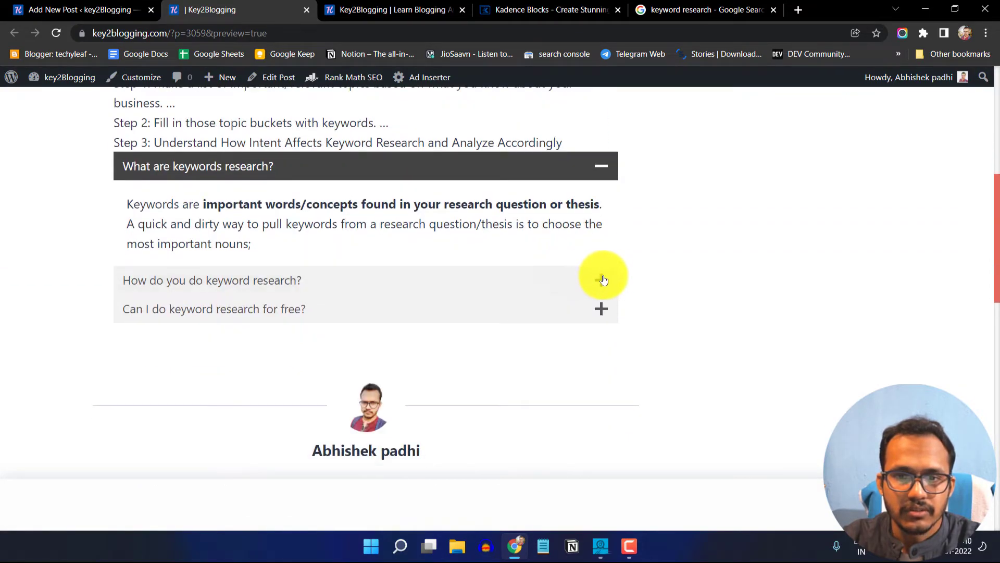
{"action": "left_click", "coordinate": [602, 278]}
{"action": "left_click", "coordinate": [604, 288]}
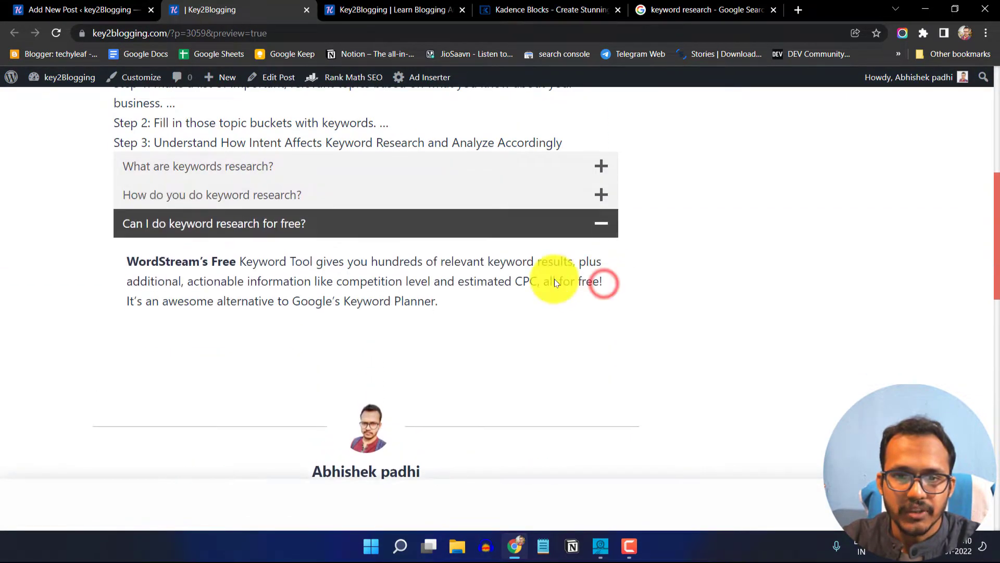
{"action": "left_click", "coordinate": [599, 164]}
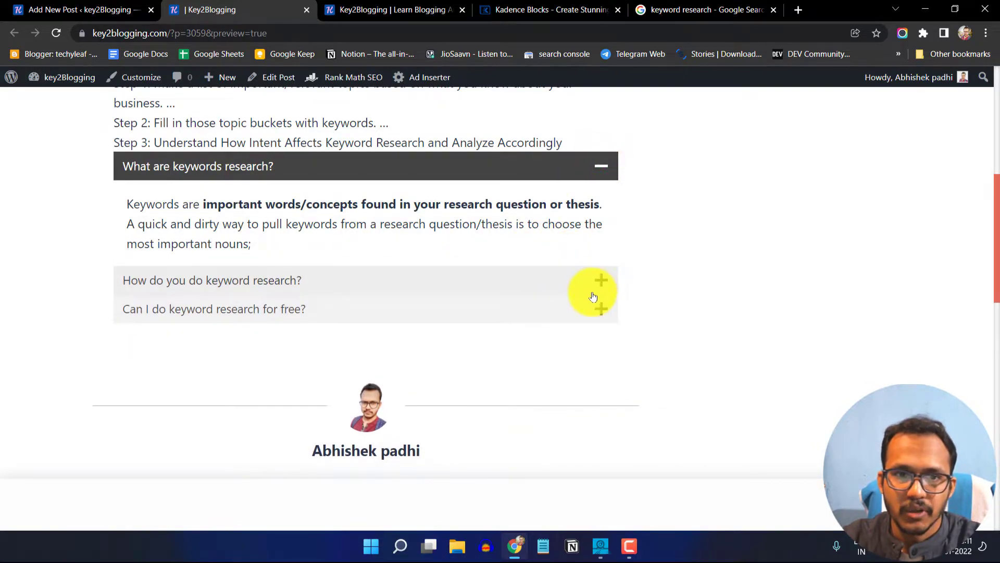
{"action": "left_click", "coordinate": [74, 12]}
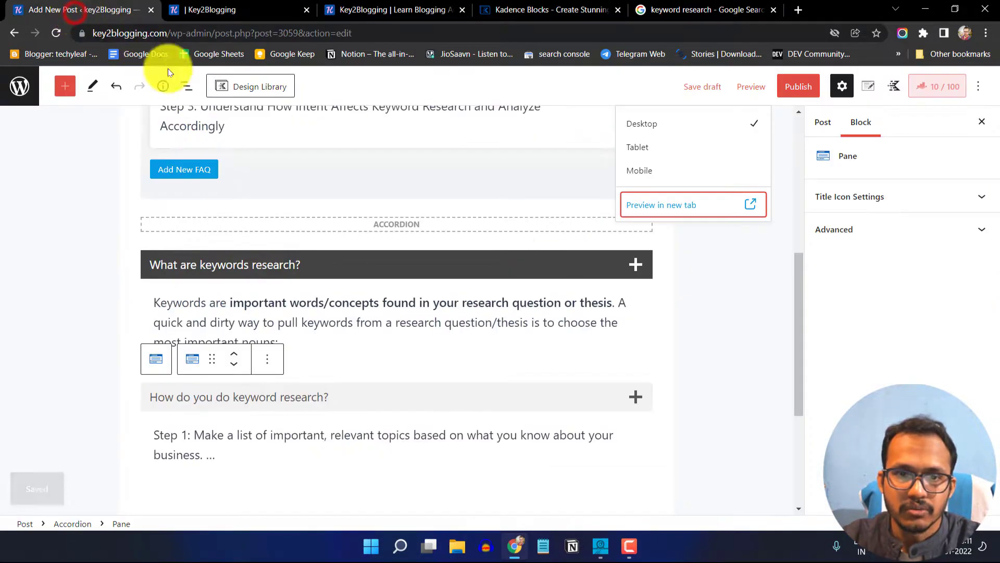
Switch on Enable FAQ Schema in the Accordion block's Structure Settings.
{"action": "left_click", "coordinate": [467, 225]}
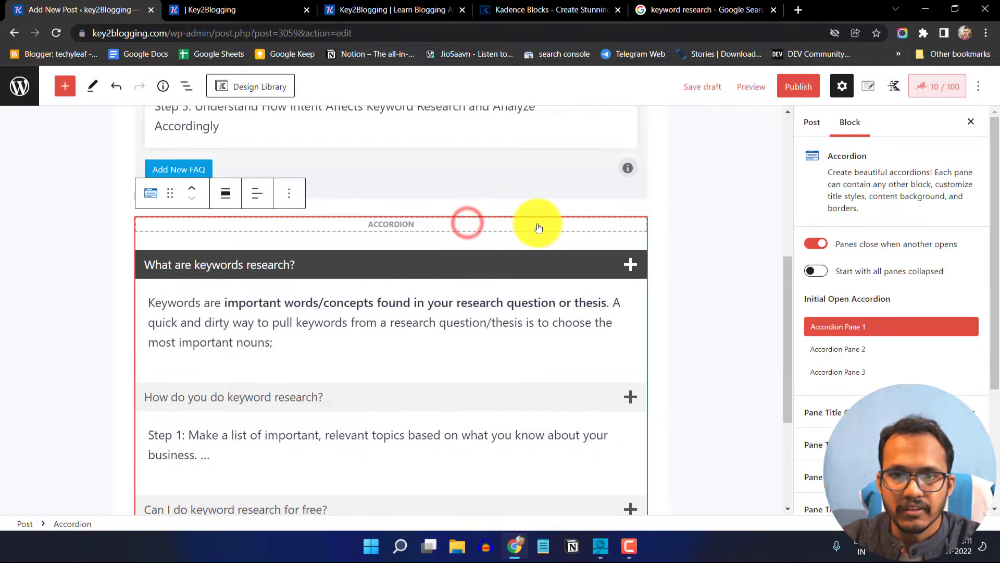
{"action": "scroll", "coordinate": [890, 295], "scroll_direction": "down", "scroll_amount": 3}
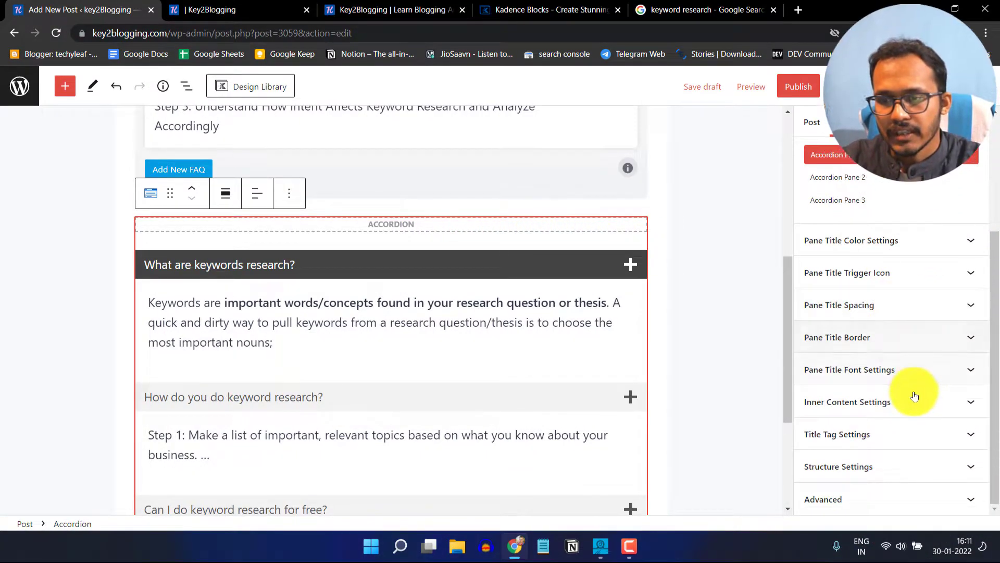
{"action": "left_click", "coordinate": [893, 465]}
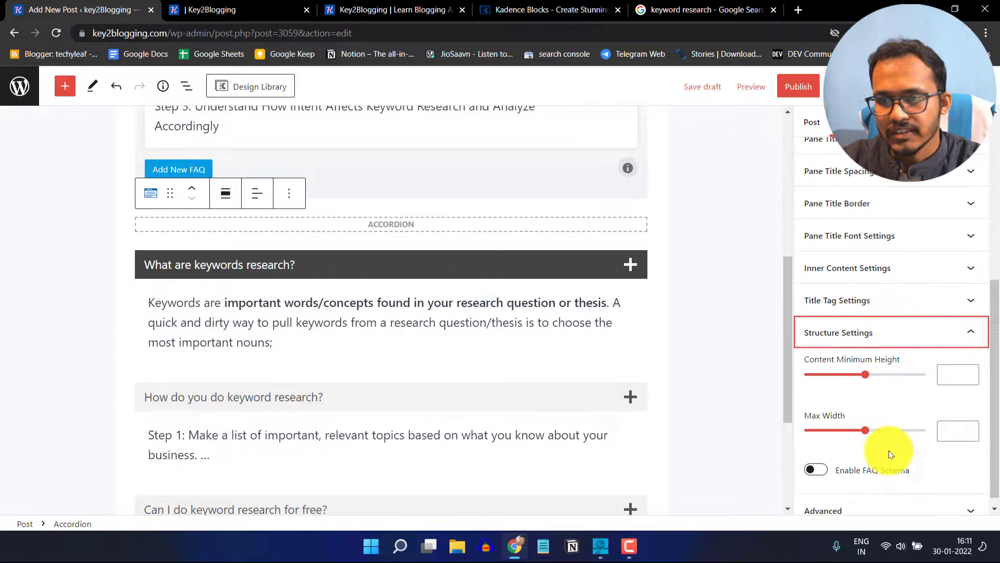
{"action": "left_click", "coordinate": [816, 459]}
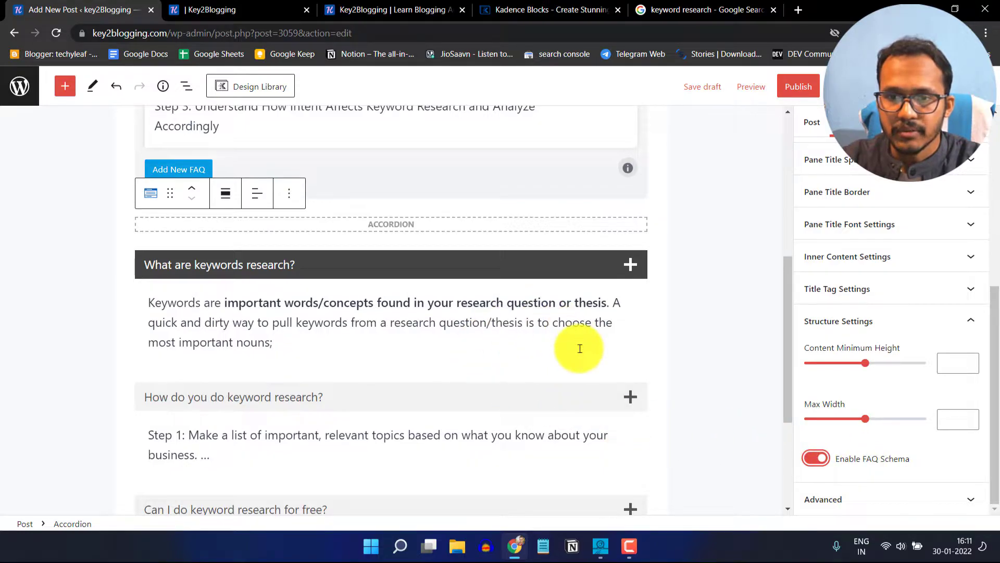
{"action": "scroll", "coordinate": [542, 349], "scroll_direction": "down", "scroll_amount": 1}
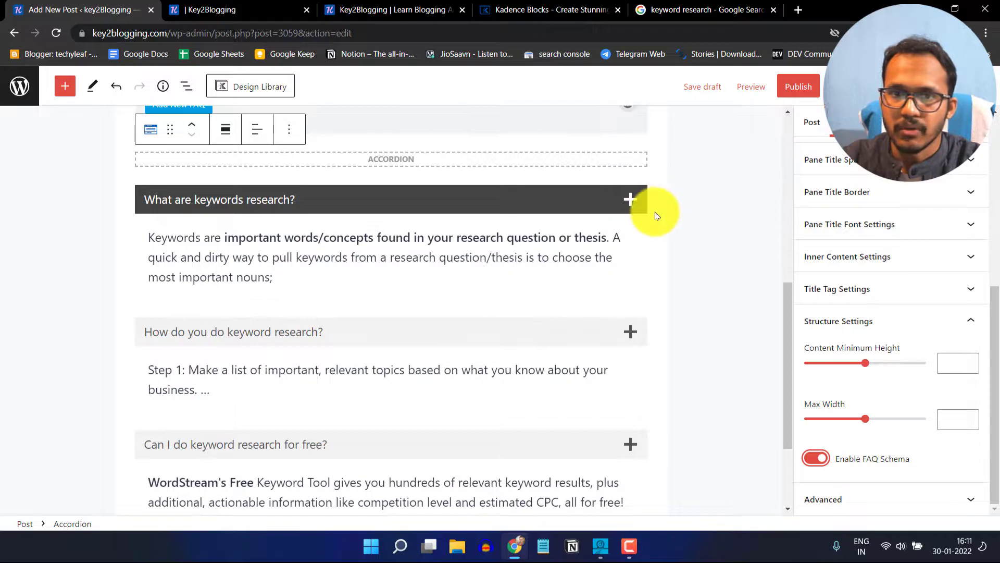
{"action": "scroll", "coordinate": [656, 219], "scroll_direction": "up", "scroll_amount": 6}
Delete the FAQ by Rank Math block from the post.
{"action": "left_click", "coordinate": [502, 214]}
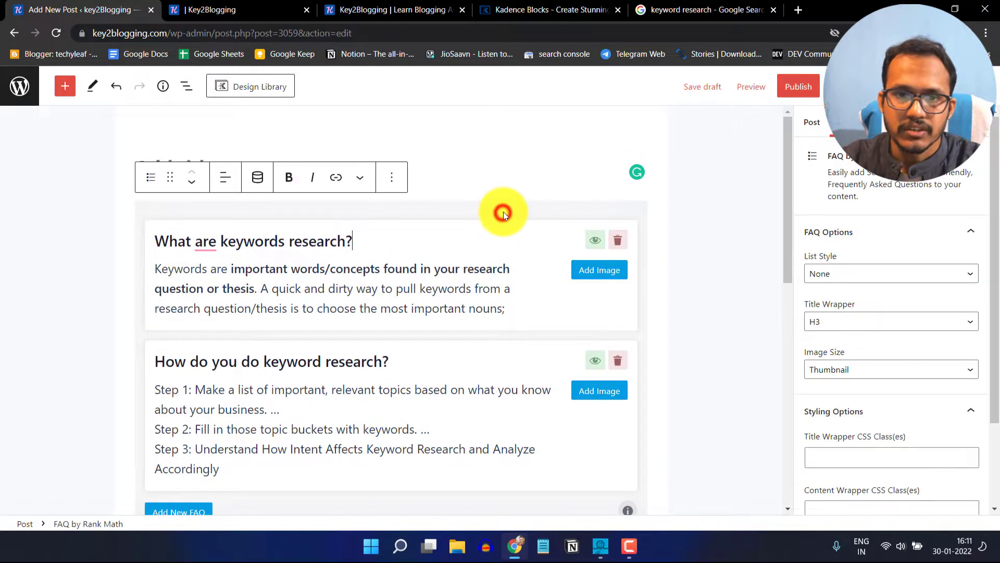
{"action": "left_click", "coordinate": [392, 177]}
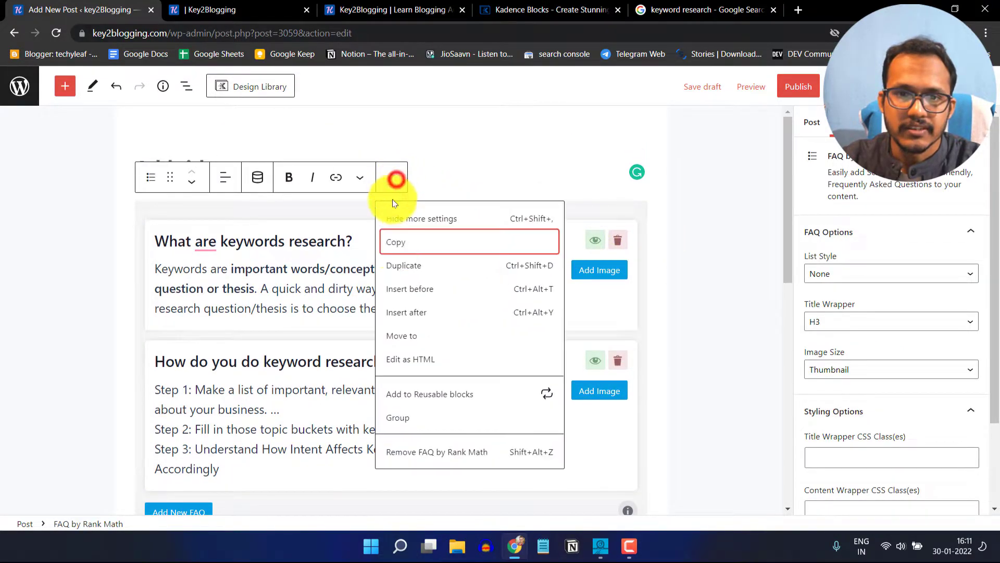
{"action": "left_click", "coordinate": [440, 449]}
{"action": "scroll", "coordinate": [546, 305], "scroll_direction": "down", "scroll_amount": 3}
{"action": "scroll", "coordinate": [487, 223], "scroll_direction": "up", "scroll_amount": 1}
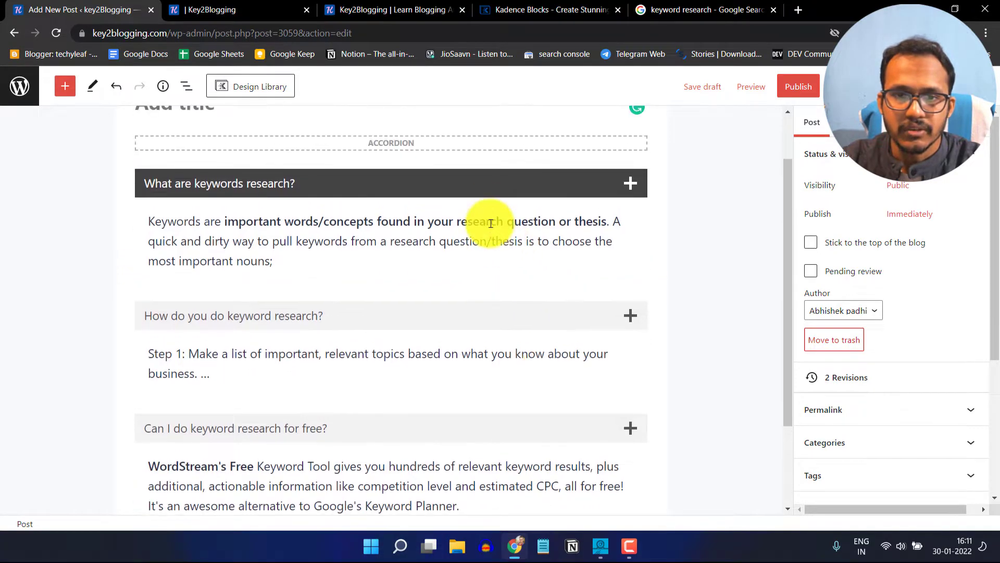
Select the whole Accordion block to show its sidebar settings.
{"action": "left_click", "coordinate": [496, 172]}
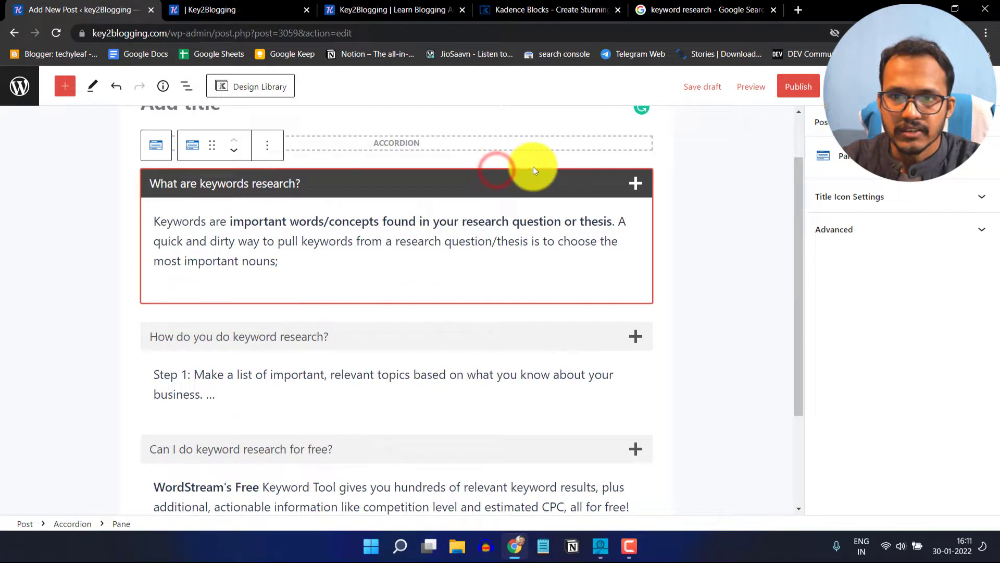
{"action": "left_click", "coordinate": [873, 198]}
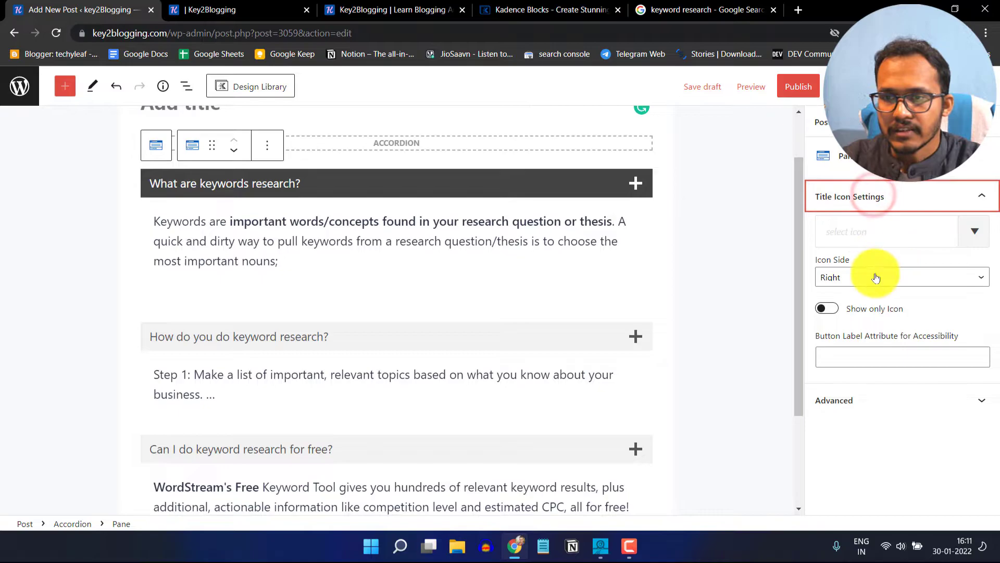
{"action": "left_click", "coordinate": [454, 148]}
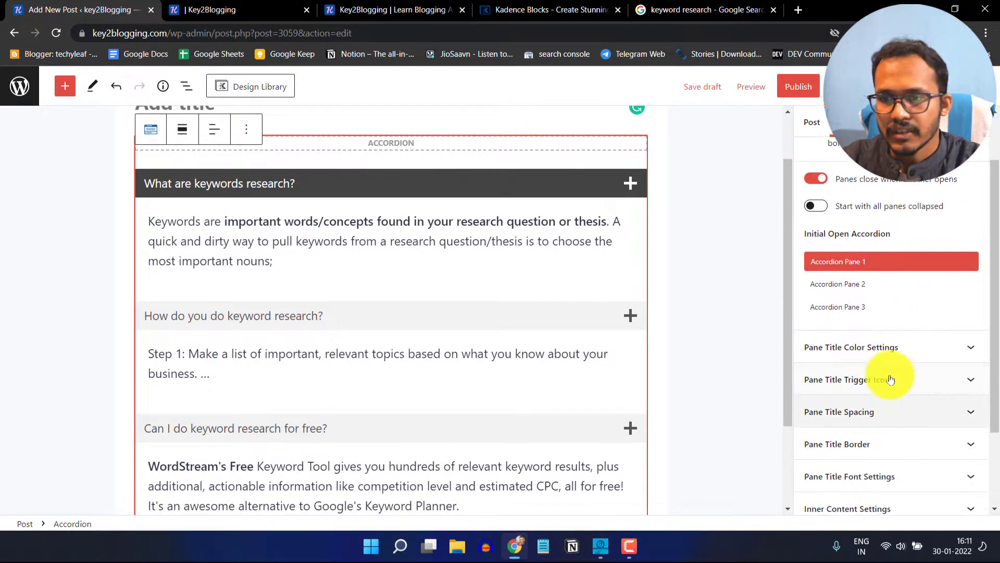
Set the normal pane title background to red E26A5C and title text to white FFFFFF.
{"action": "left_click", "coordinate": [894, 347]}
{"action": "scroll", "coordinate": [895, 347], "scroll_direction": "down", "scroll_amount": 3}
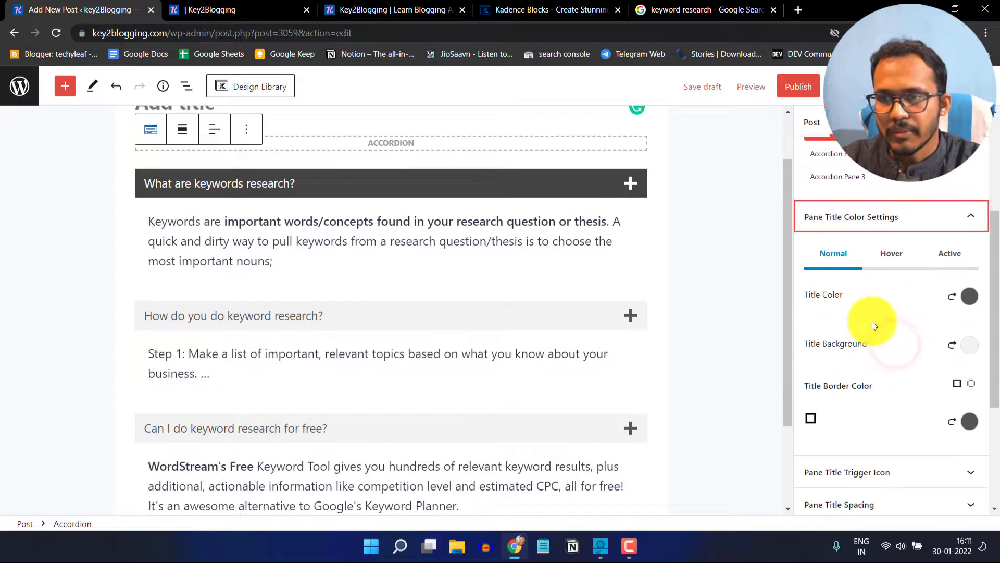
{"action": "left_click", "coordinate": [970, 296]}
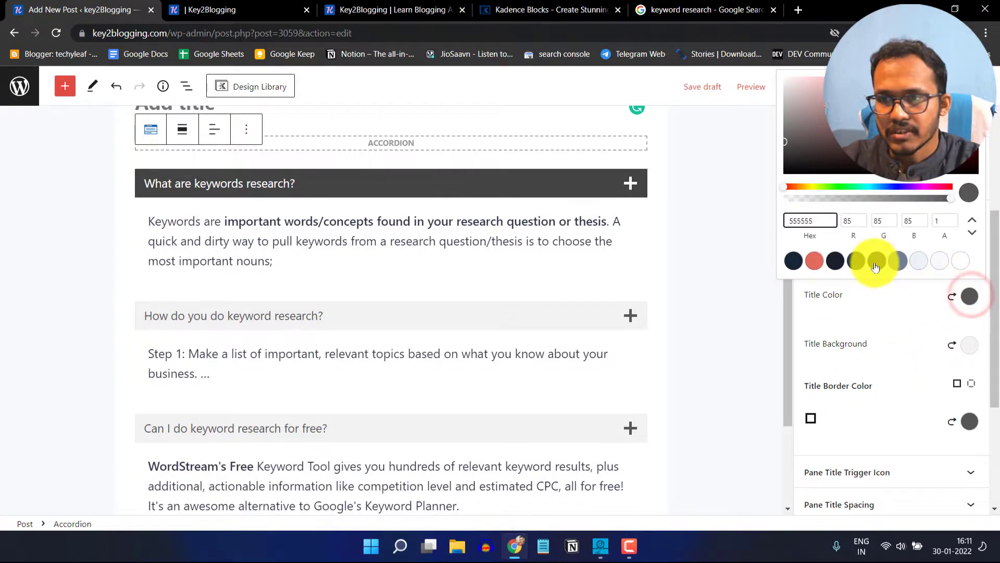
{"action": "left_click", "coordinate": [878, 261]}
{"action": "left_click", "coordinate": [911, 308]}
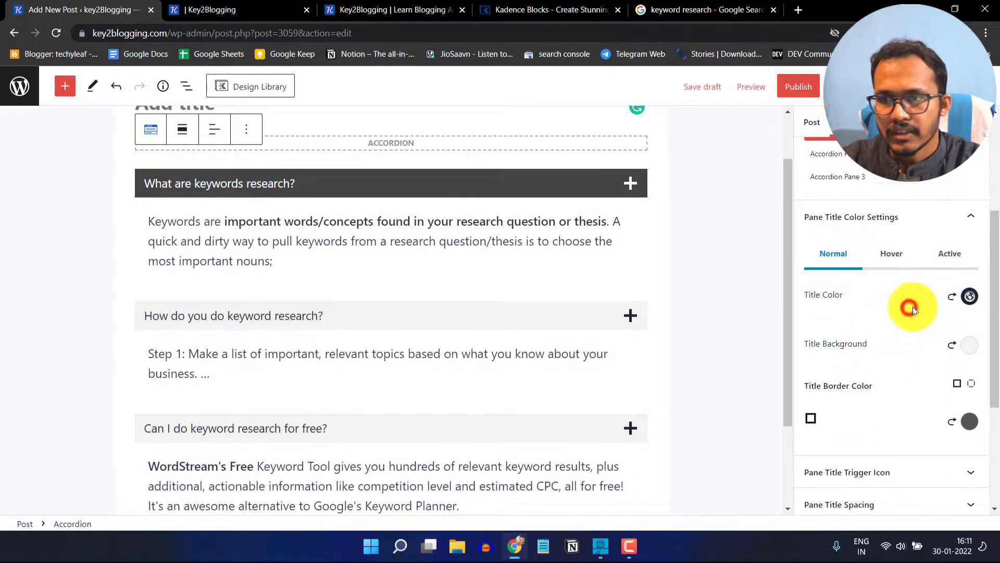
{"action": "left_click", "coordinate": [972, 352]}
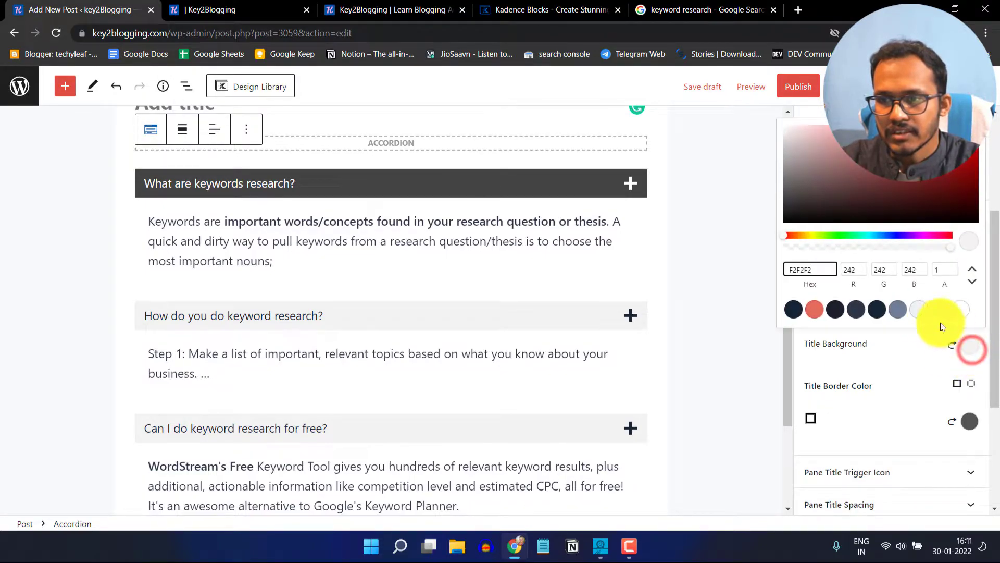
{"action": "left_click", "coordinate": [810, 311]}
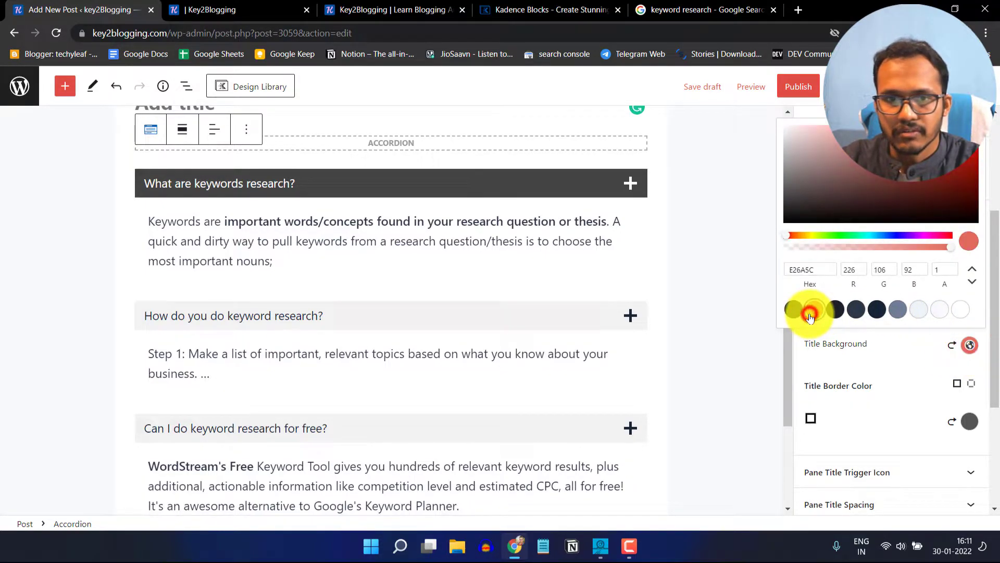
{"action": "left_click", "coordinate": [917, 354]}
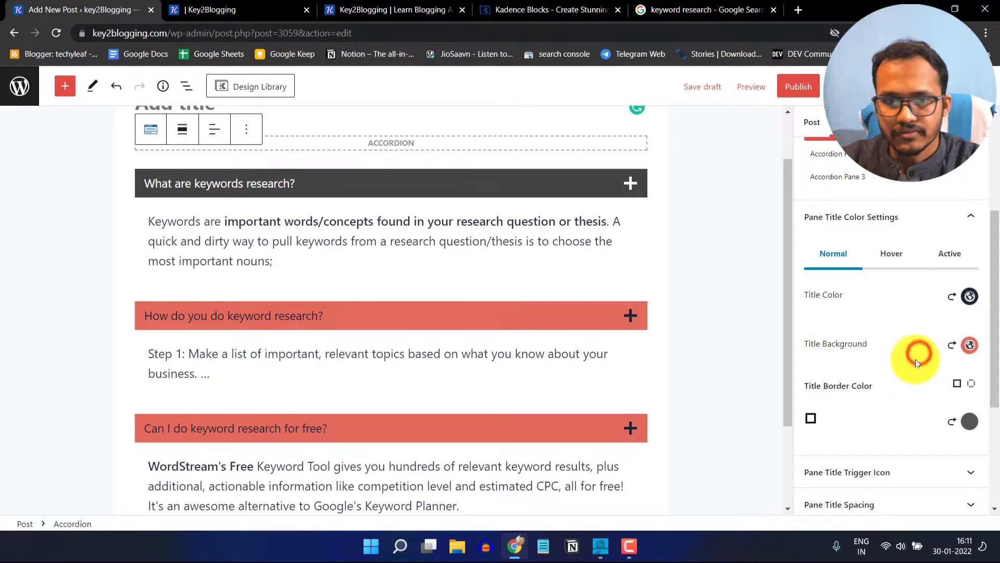
{"action": "left_click", "coordinate": [969, 298]}
{"action": "left_click", "coordinate": [960, 260]}
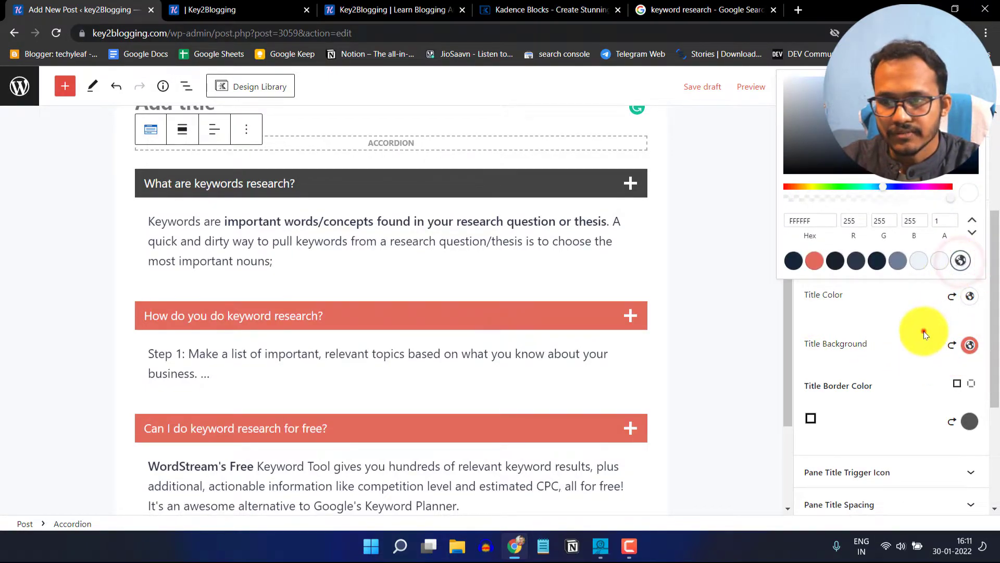
{"action": "left_click", "coordinate": [923, 331]}
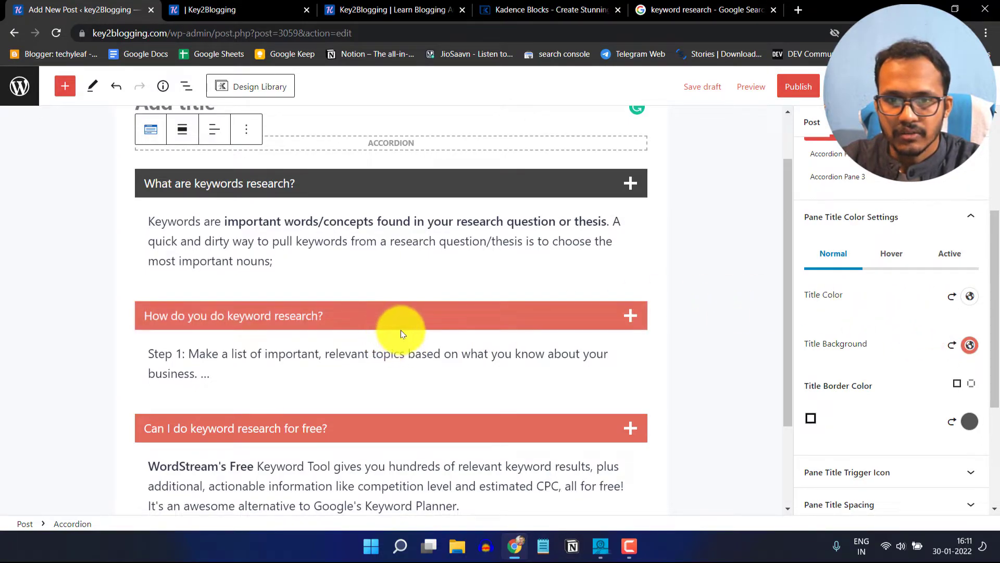
Give hovered pane titles a dark background and light text colour.
{"action": "left_click", "coordinate": [894, 258]}
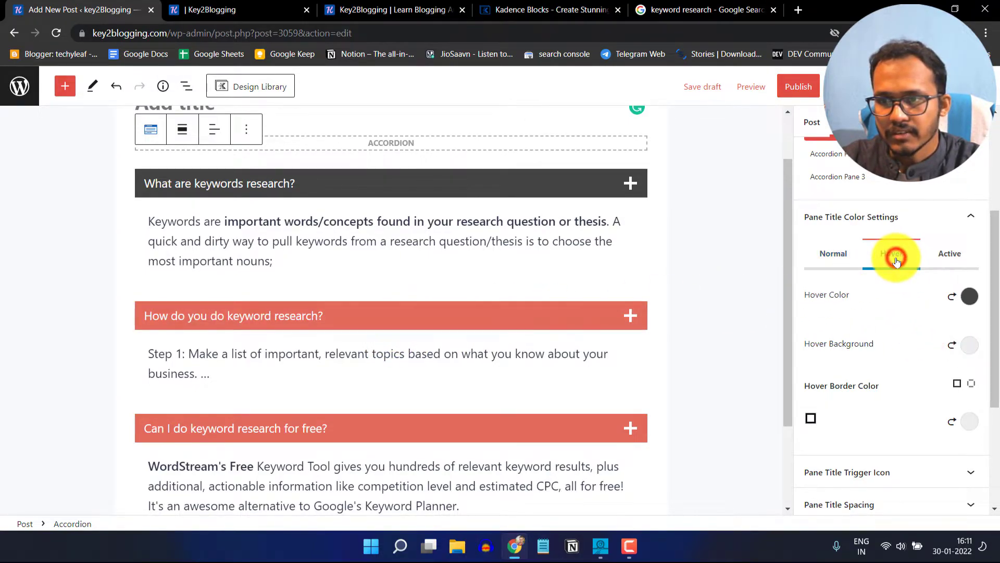
{"action": "left_click", "coordinate": [969, 348]}
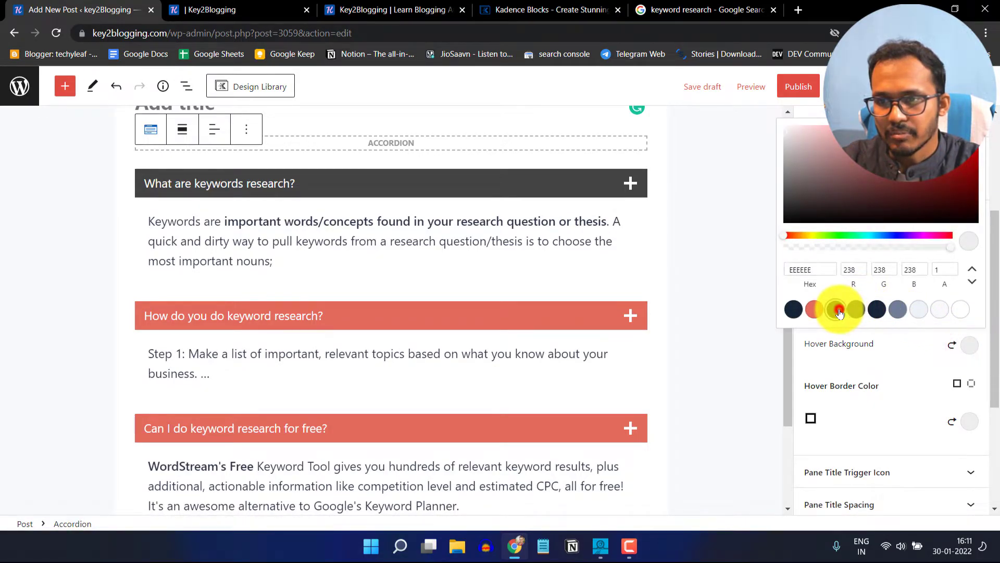
{"action": "left_click", "coordinate": [839, 312]}
{"action": "left_click", "coordinate": [912, 353]}
{"action": "left_click", "coordinate": [969, 296]}
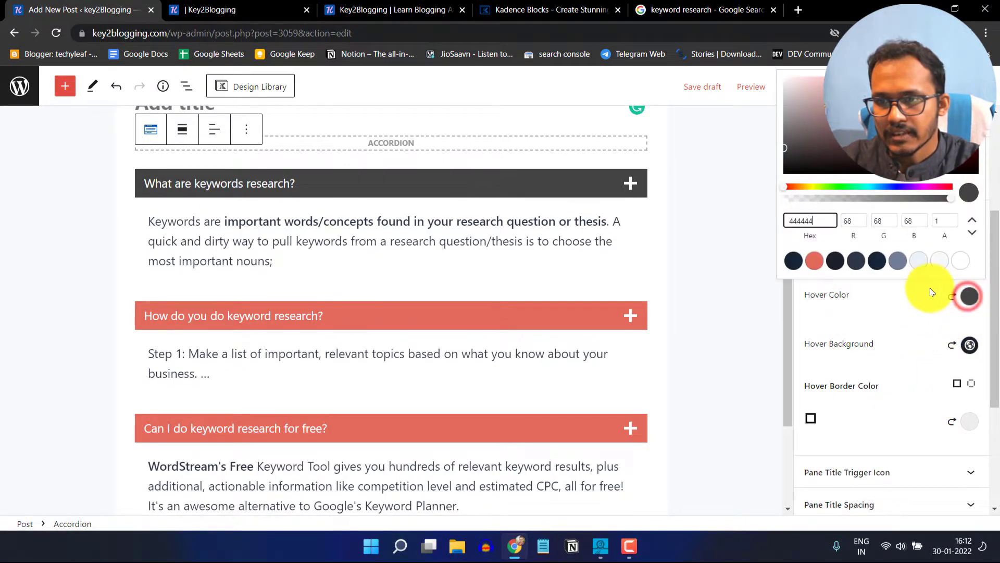
{"action": "left_click", "coordinate": [965, 267]}
{"action": "left_click", "coordinate": [927, 313]}
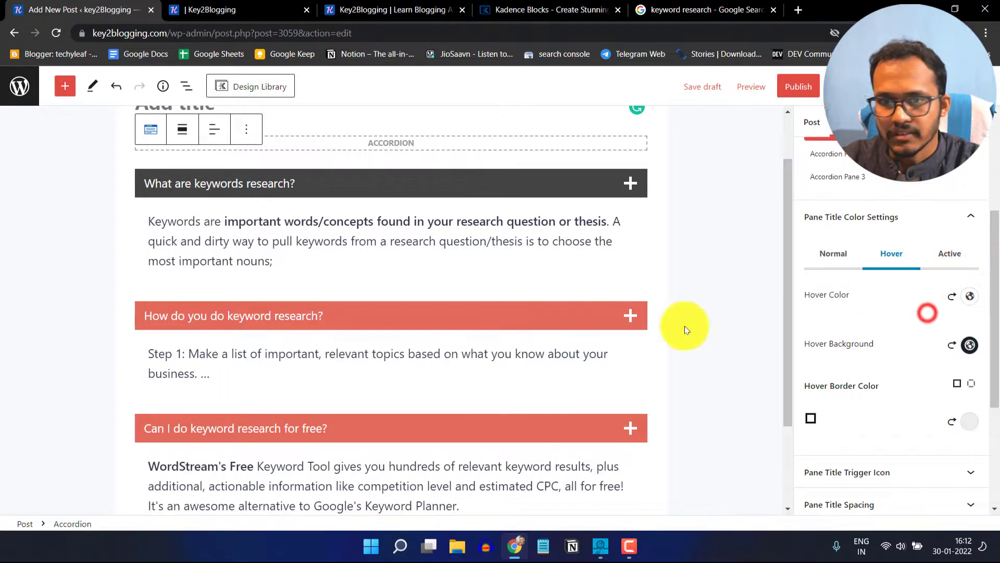
Reselect the whole Accordion block.
{"action": "left_click", "coordinate": [524, 316]}
{"action": "scroll", "coordinate": [596, 302], "scroll_direction": "down", "scroll_amount": 1}
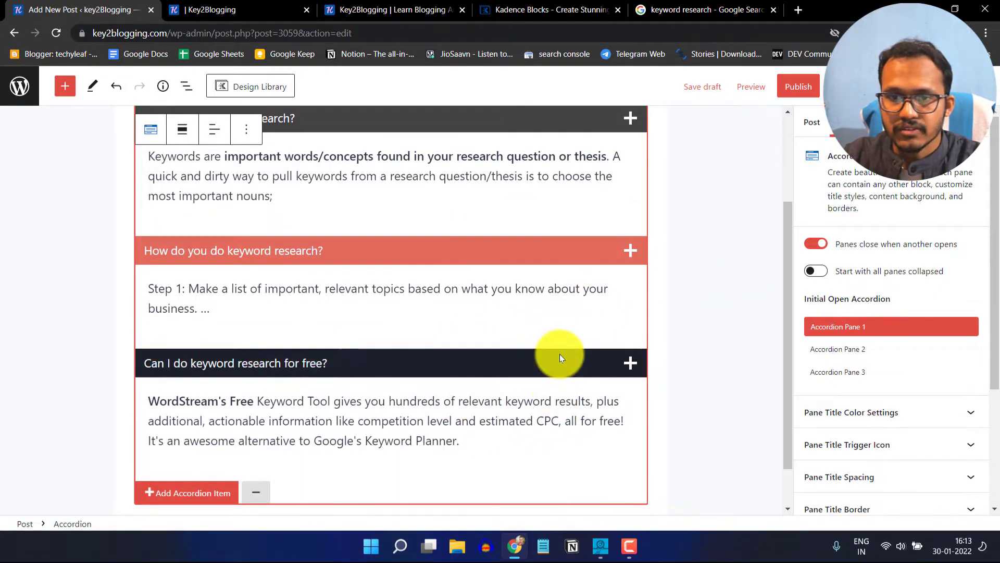
{"action": "left_click", "coordinate": [607, 281]}
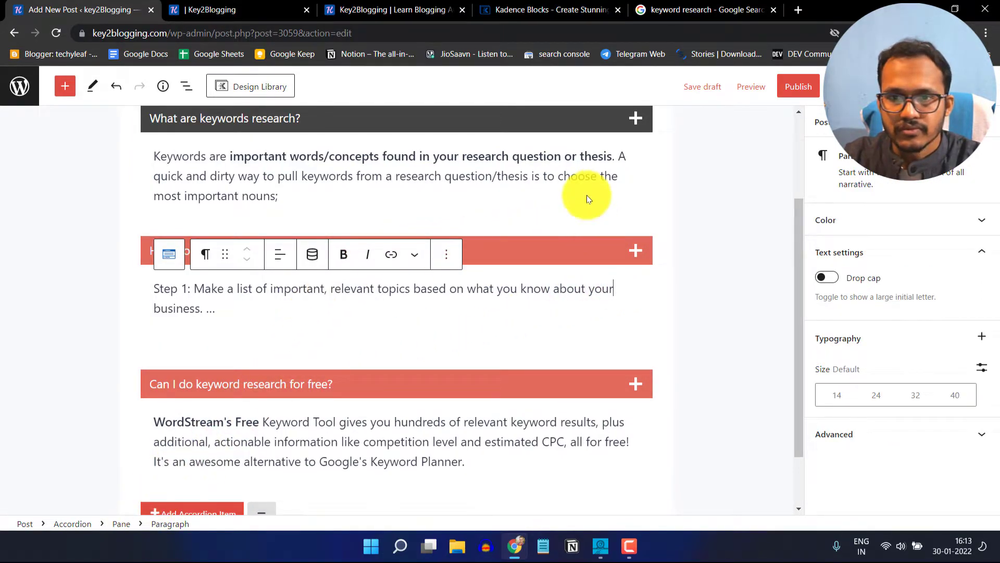
{"action": "scroll", "coordinate": [502, 175], "scroll_direction": "up", "scroll_amount": 3}
Give the accordion's inner content panes a 2 px dark border.
{"action": "left_click", "coordinate": [492, 205]}
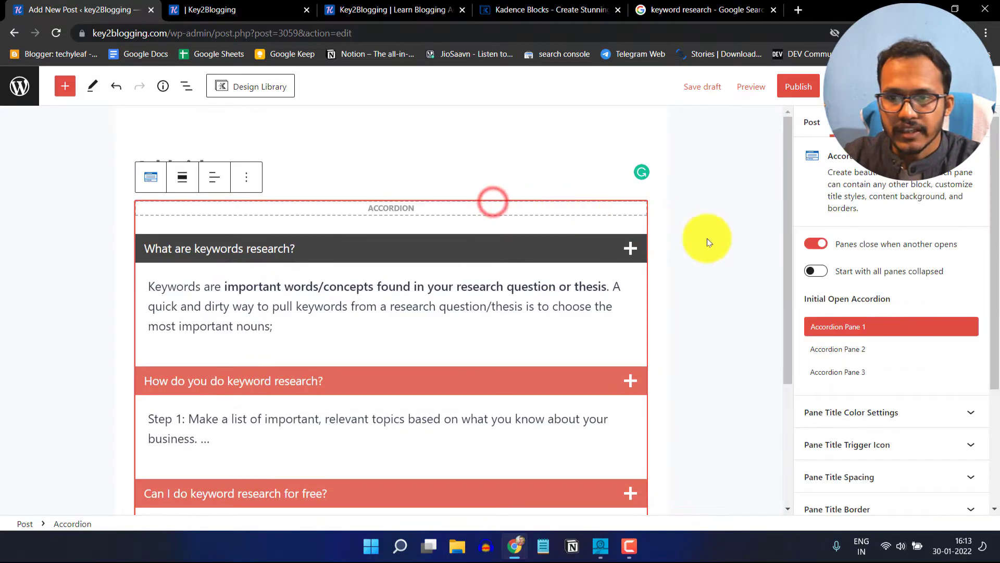
{"action": "scroll", "coordinate": [834, 339], "scroll_direction": "down", "scroll_amount": 5}
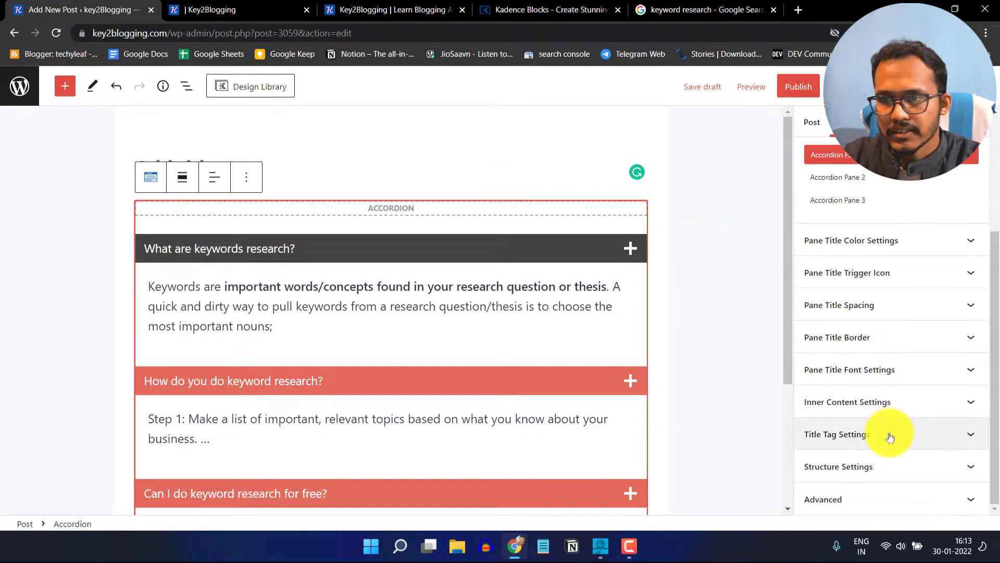
{"action": "left_click", "coordinate": [888, 401]}
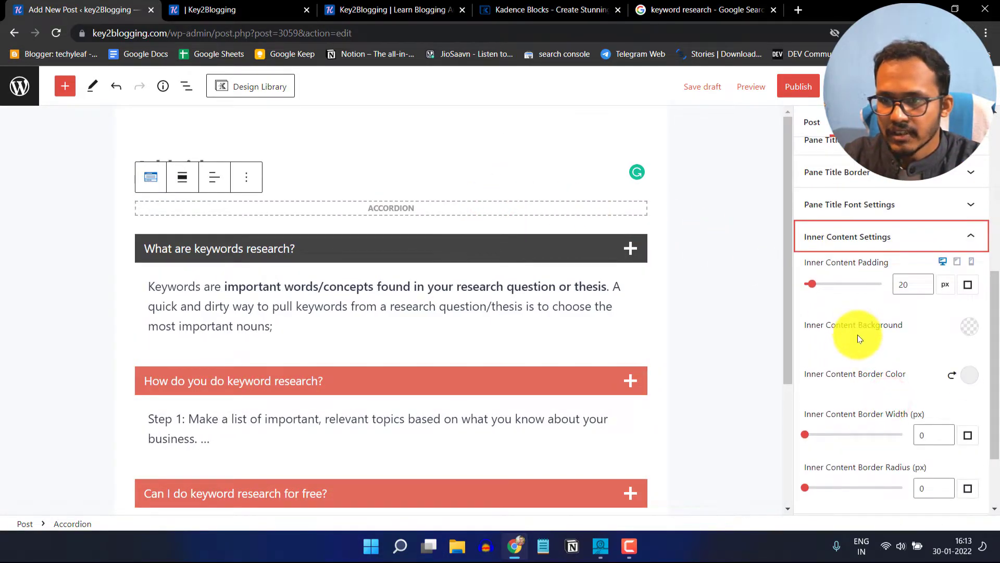
{"action": "scroll", "coordinate": [857, 333], "scroll_direction": "down", "scroll_amount": 2}
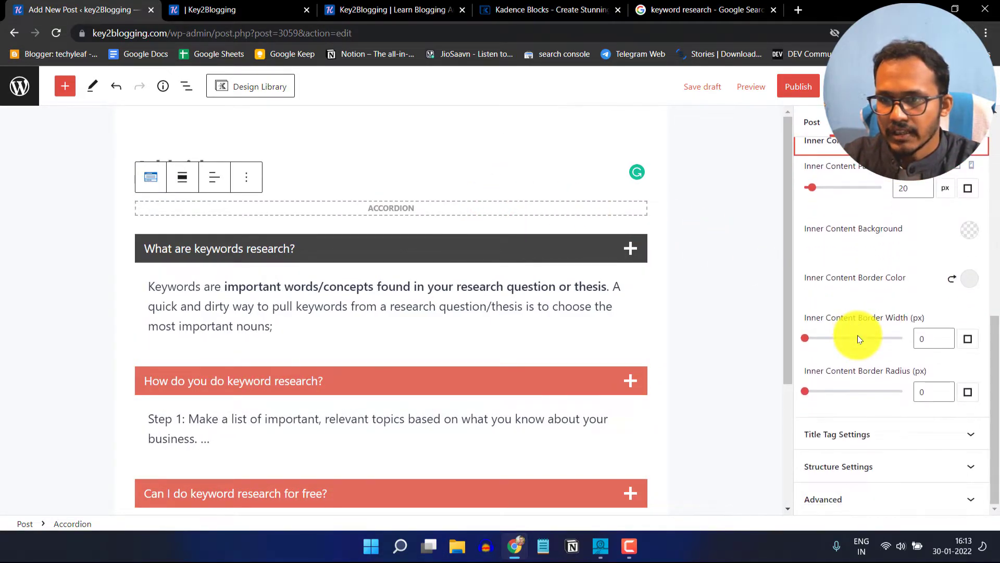
{"action": "left_click", "coordinate": [947, 336]}
{"action": "left_click", "coordinate": [947, 335]}
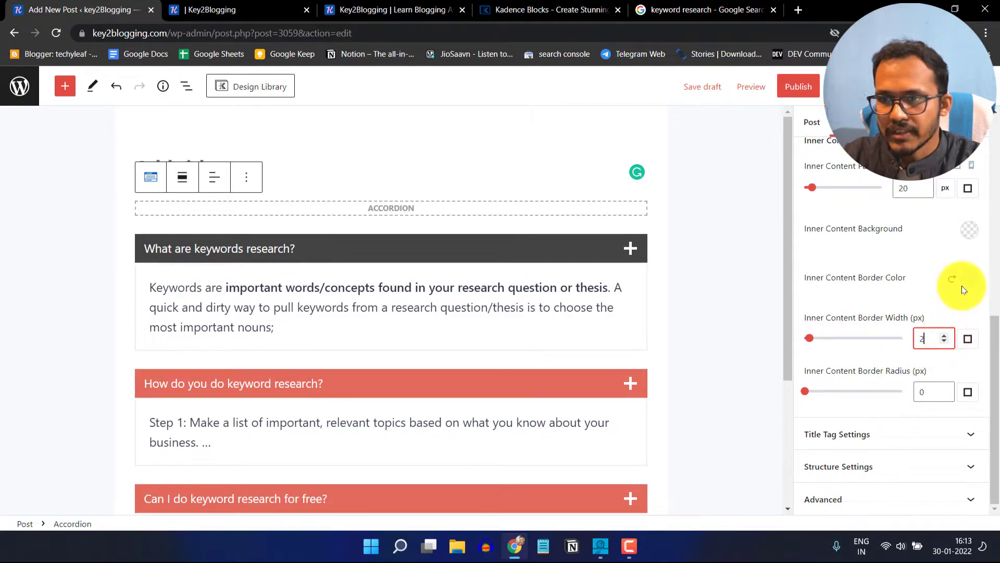
{"action": "left_click", "coordinate": [968, 279]}
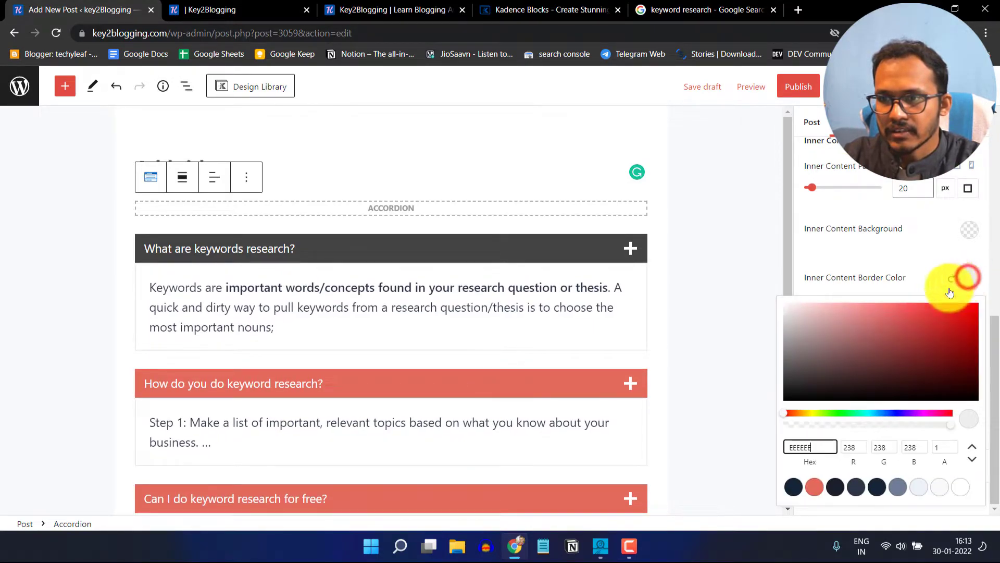
{"action": "left_click", "coordinate": [834, 493]}
{"action": "left_click", "coordinate": [884, 264]}
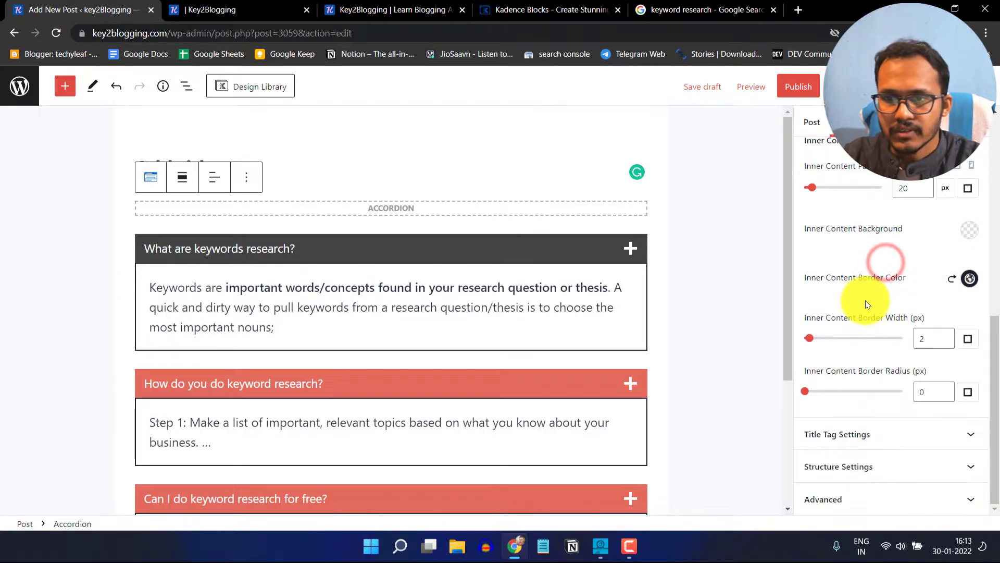
{"action": "left_click", "coordinate": [947, 335]}
{"action": "left_click", "coordinate": [946, 335]}
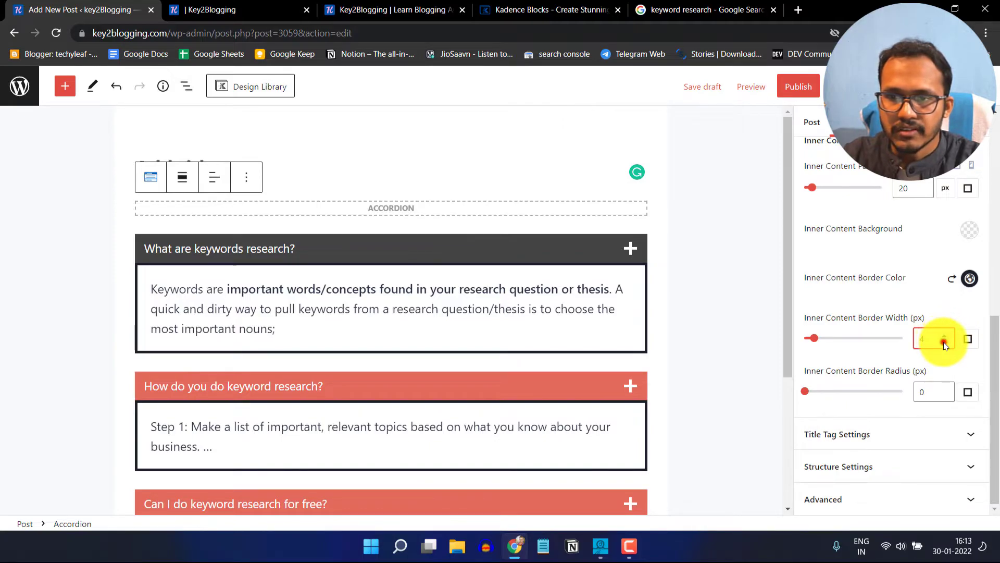
{"action": "left_click", "coordinate": [943, 341]}
{"action": "left_click", "coordinate": [943, 342]}
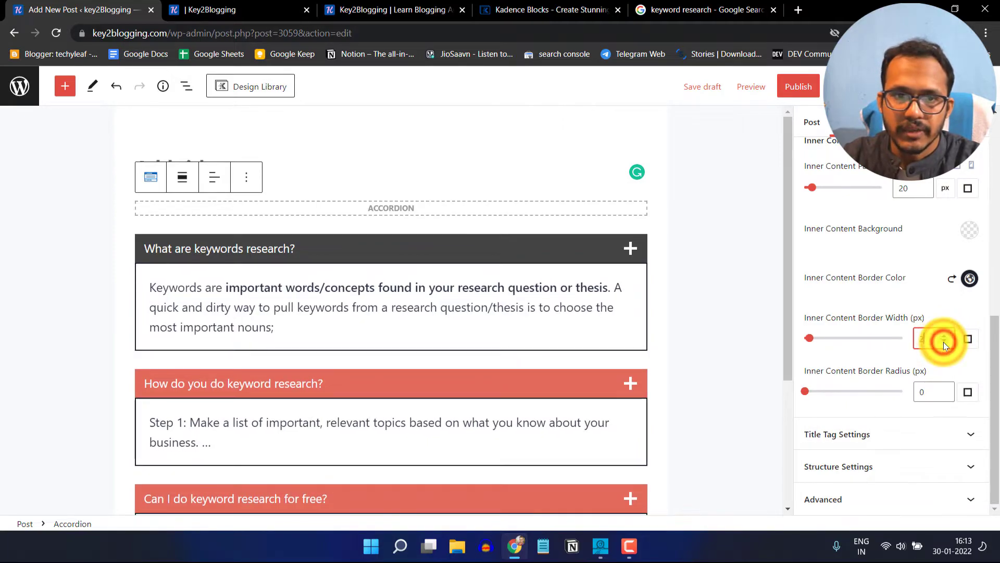
Round the content panes' corners to 5 px and collapse the Inner Content settings.
{"action": "left_click", "coordinate": [943, 390]}
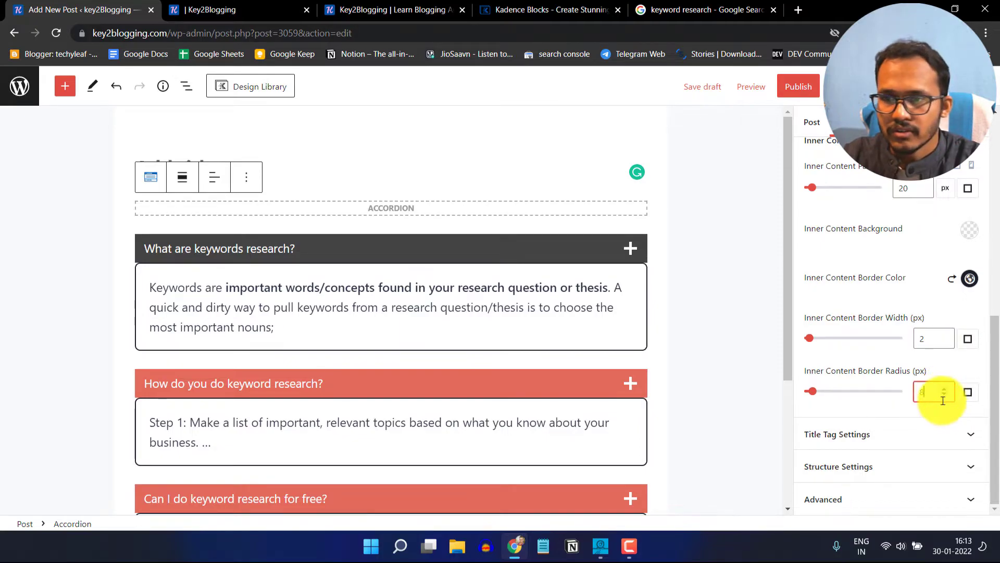
{"action": "left_click", "coordinate": [942, 394]}
{"action": "left_click", "coordinate": [942, 394]}
{"action": "left_click", "coordinate": [943, 394]}
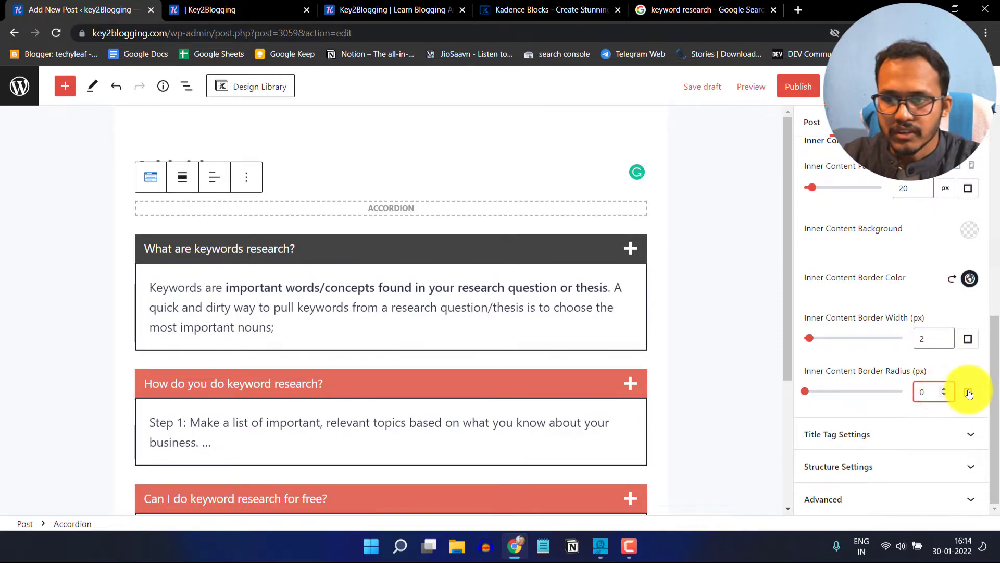
{"action": "left_click", "coordinate": [969, 393]}
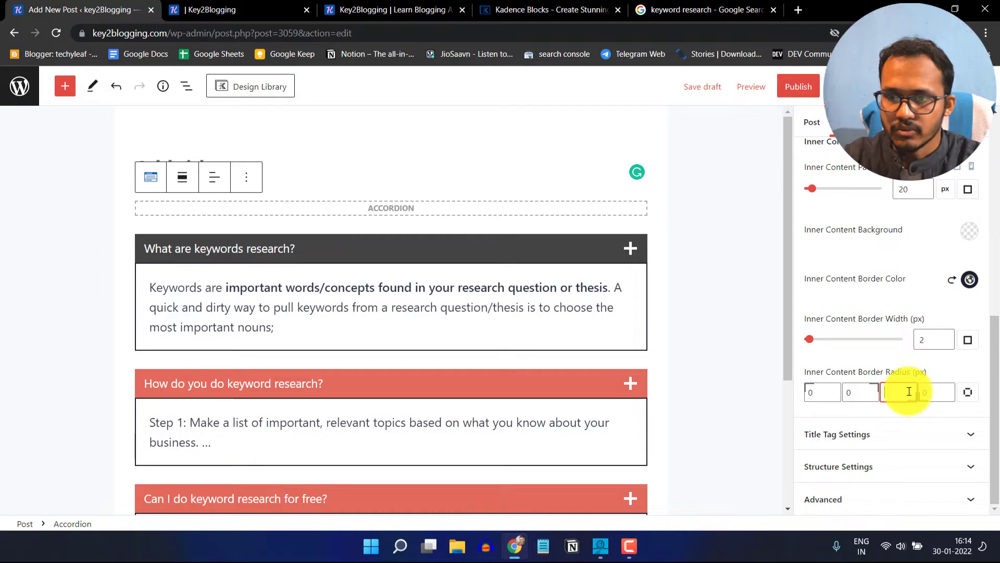
{"action": "type", "text": "2"}
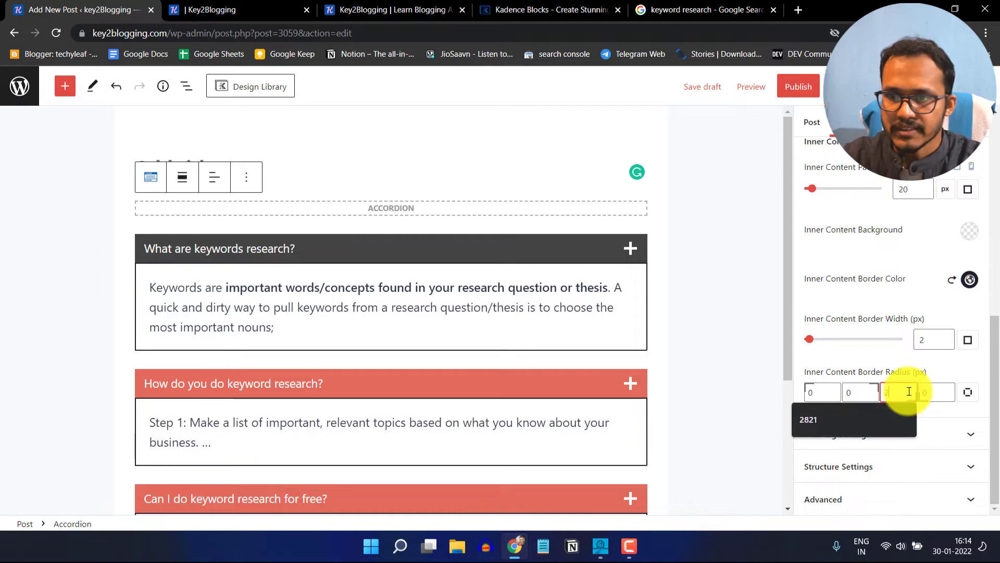
{"action": "left_click", "coordinate": [940, 394]}
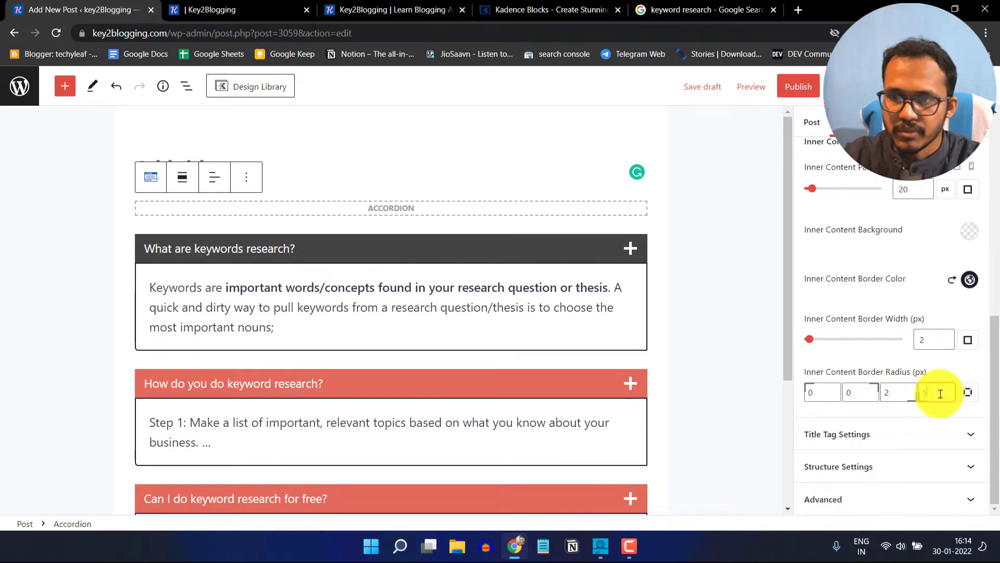
{"action": "left_click", "coordinate": [892, 388]}
{"action": "key", "text": "BackSpace"}
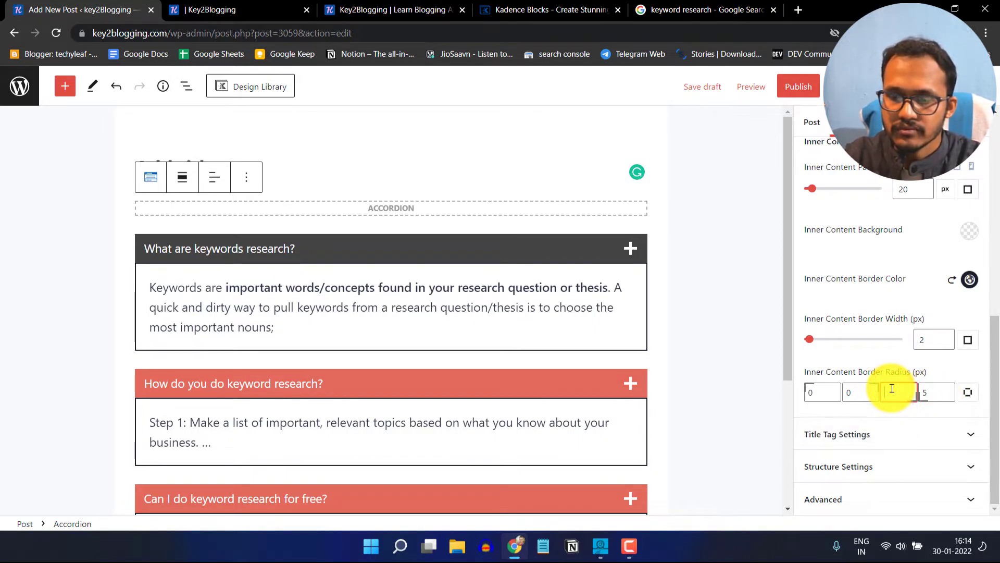
{"action": "type", "text": "5"}
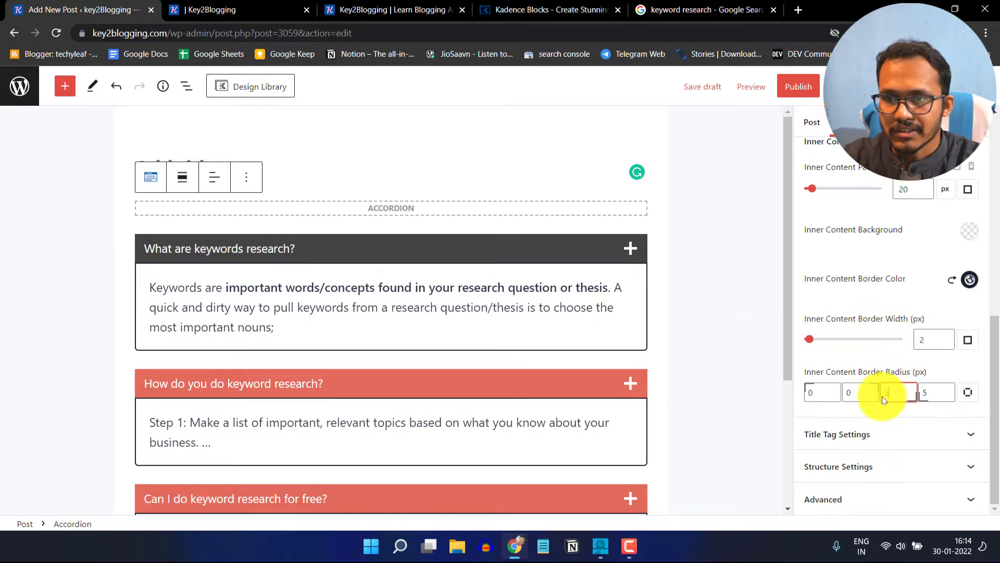
{"action": "scroll", "coordinate": [882, 396], "scroll_direction": "up", "scroll_amount": 3}
{"action": "left_click", "coordinate": [907, 268]}
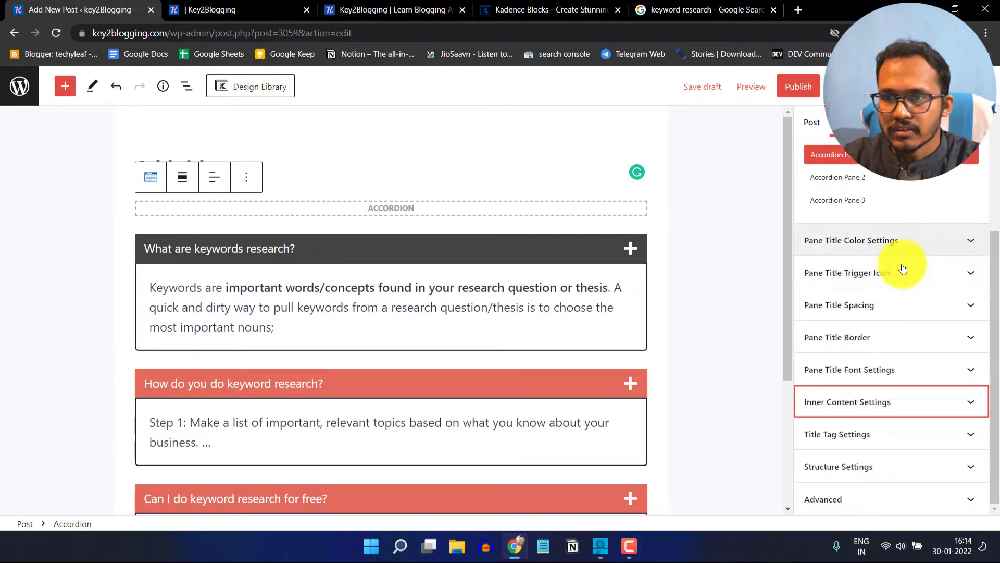
Change the pane title trigger icon style to plus/cross after trying the others.
{"action": "left_click", "coordinate": [901, 274]}
{"action": "scroll", "coordinate": [936, 317], "scroll_direction": "down", "scroll_amount": 1}
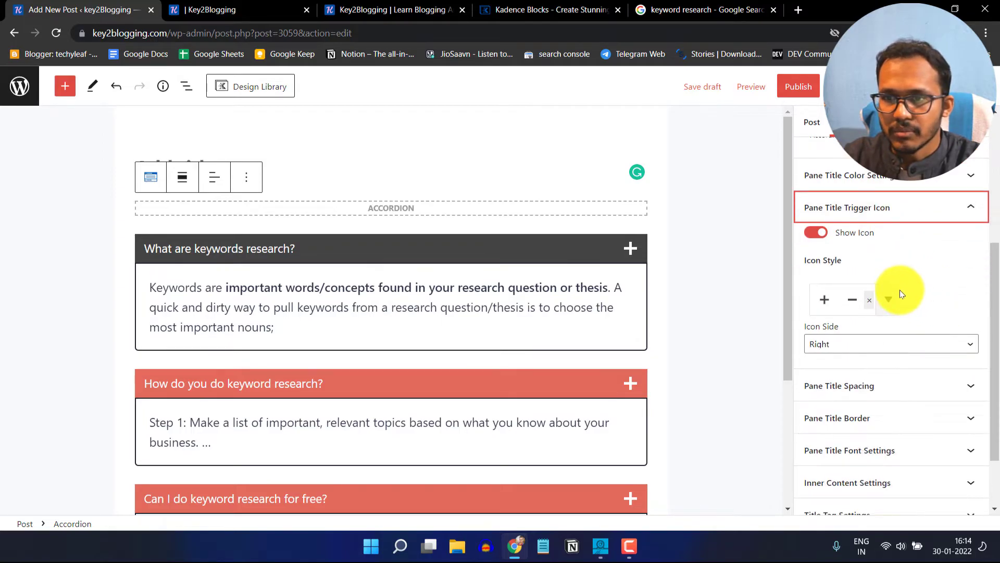
{"action": "left_click", "coordinate": [869, 301]}
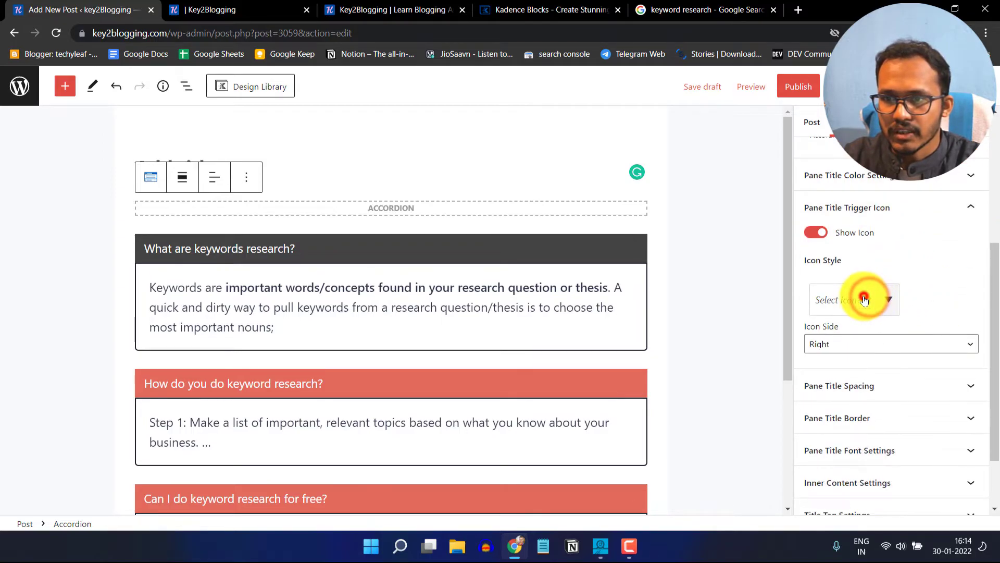
{"action": "left_click", "coordinate": [784, 380]}
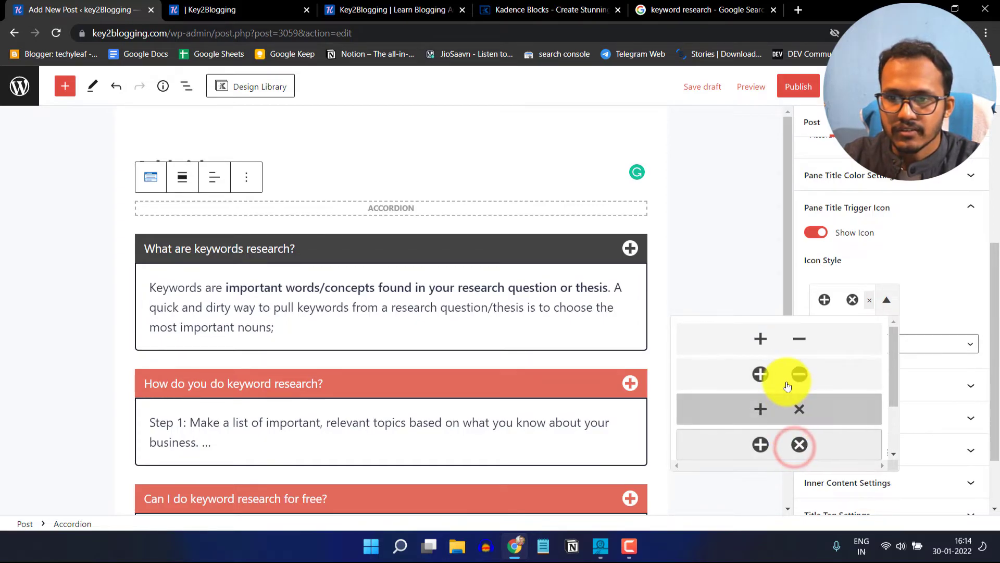
{"action": "left_click", "coordinate": [786, 343]}
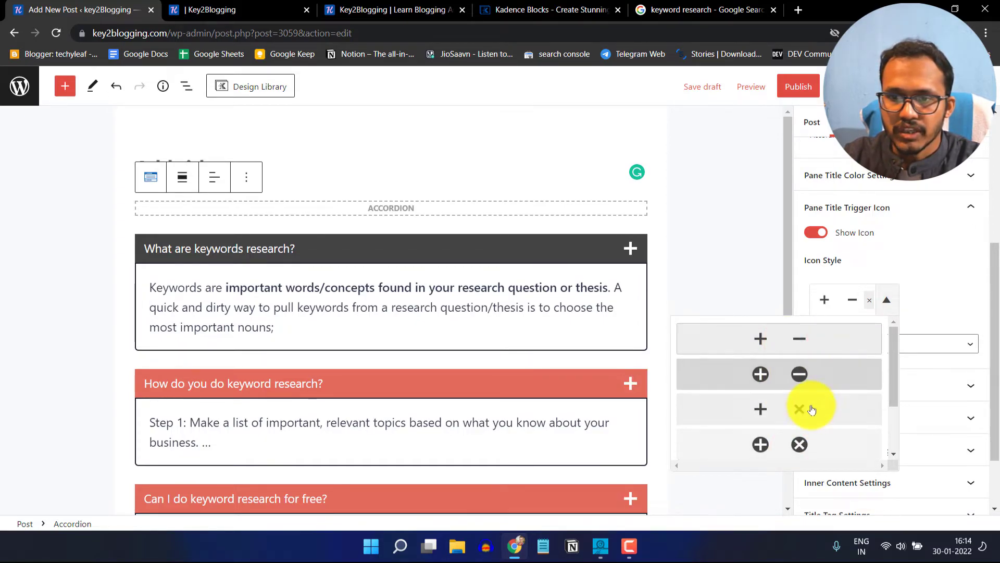
{"action": "left_click", "coordinate": [800, 411]}
{"action": "left_click", "coordinate": [793, 441]}
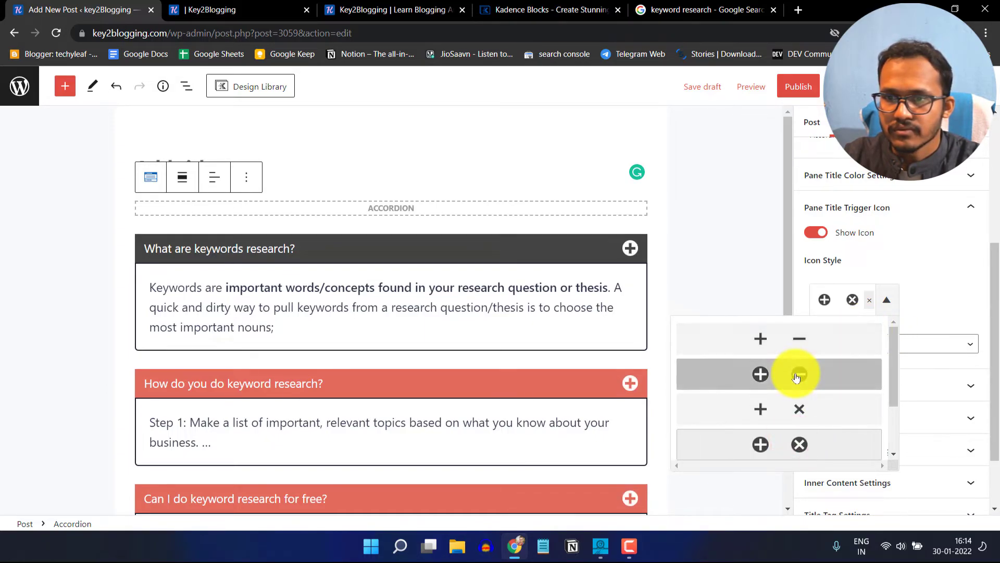
{"action": "left_click", "coordinate": [797, 374]}
Keep the trigger icons on the Right side after briefly trying Left.
{"action": "scroll", "coordinate": [917, 287], "scroll_direction": "down", "scroll_amount": 2}
{"action": "left_click", "coordinate": [892, 263]}
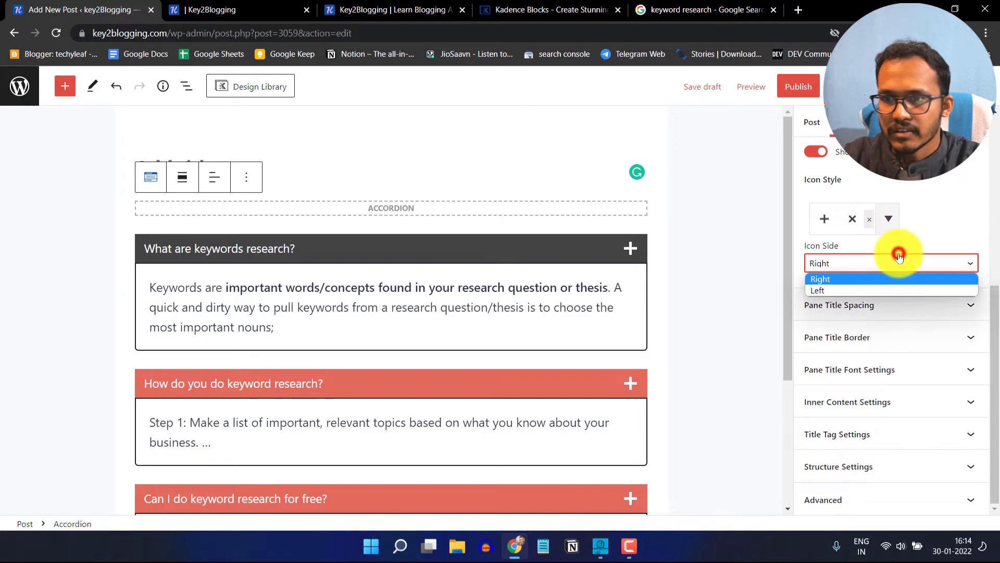
{"action": "left_click", "coordinate": [855, 291]}
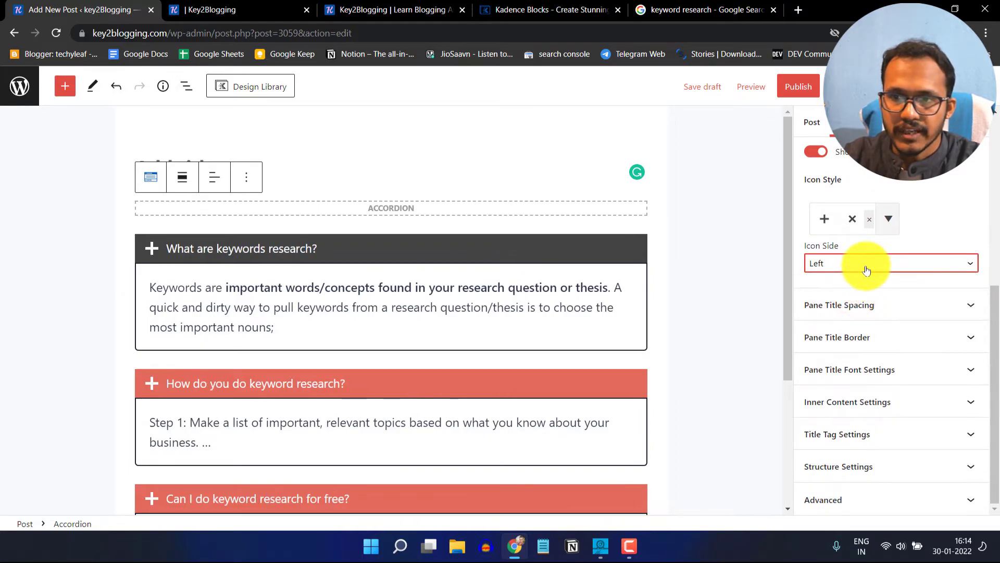
{"action": "left_click", "coordinate": [866, 264]}
{"action": "left_click", "coordinate": [864, 280]}
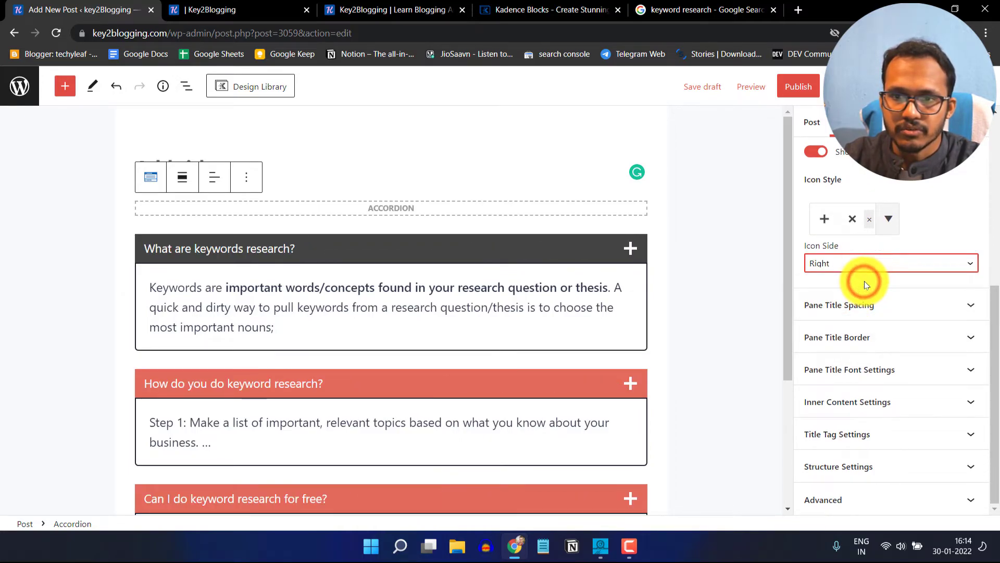
Leave pane title Text Transform at None after trying Uppercase and Lowercase.
{"action": "left_click", "coordinate": [880, 307]}
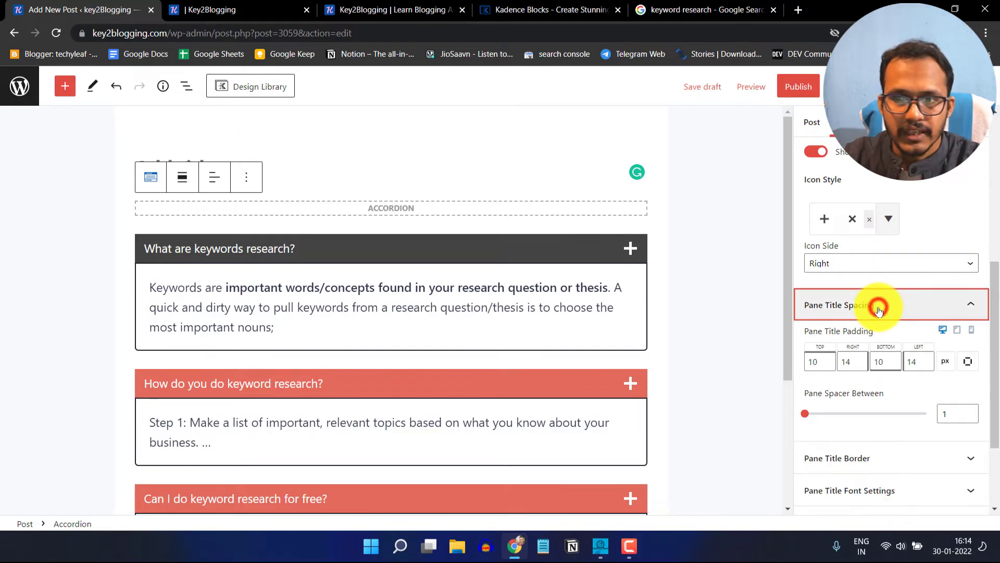
{"action": "scroll", "coordinate": [918, 285], "scroll_direction": "down", "scroll_amount": 1}
{"action": "scroll", "coordinate": [906, 318], "scroll_direction": "down", "scroll_amount": 1}
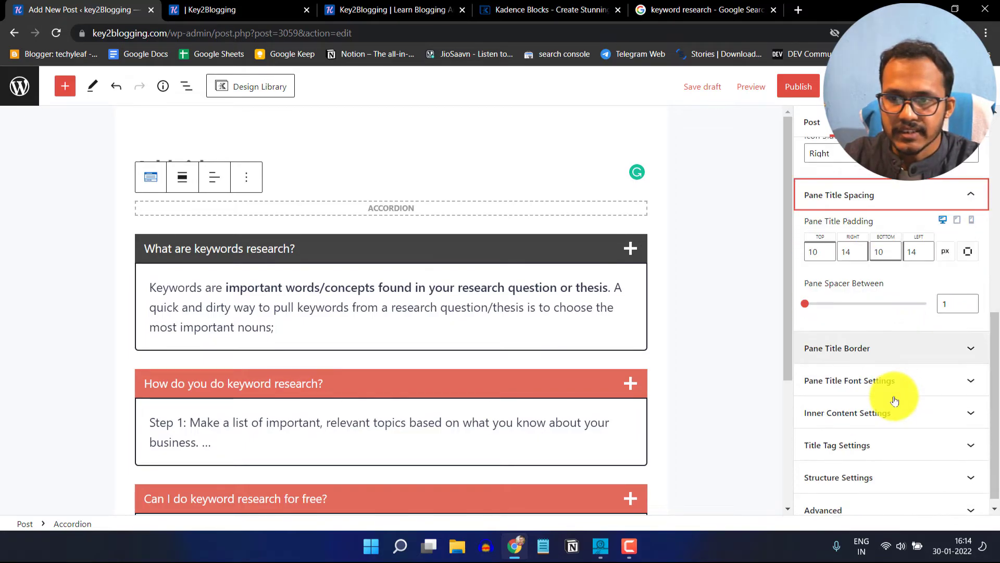
{"action": "left_click", "coordinate": [879, 334]}
{"action": "scroll", "coordinate": [909, 342], "scroll_direction": "down", "scroll_amount": 2}
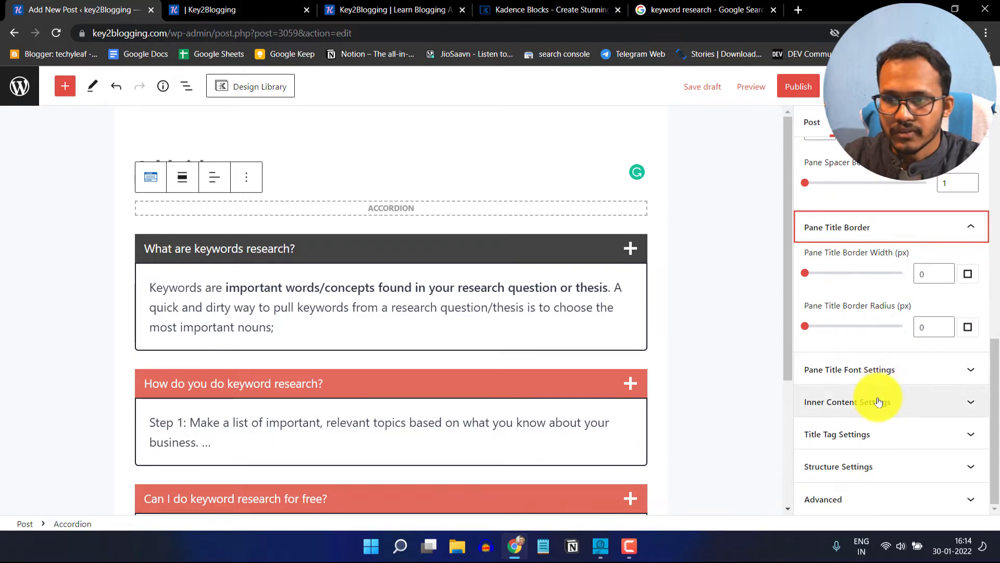
{"action": "left_click", "coordinate": [886, 369]}
{"action": "scroll", "coordinate": [886, 368], "scroll_direction": "down", "scroll_amount": 3}
{"action": "scroll", "coordinate": [881, 344], "scroll_direction": "down", "scroll_amount": 4}
{"action": "scroll", "coordinate": [871, 287], "scroll_direction": "up", "scroll_amount": 4}
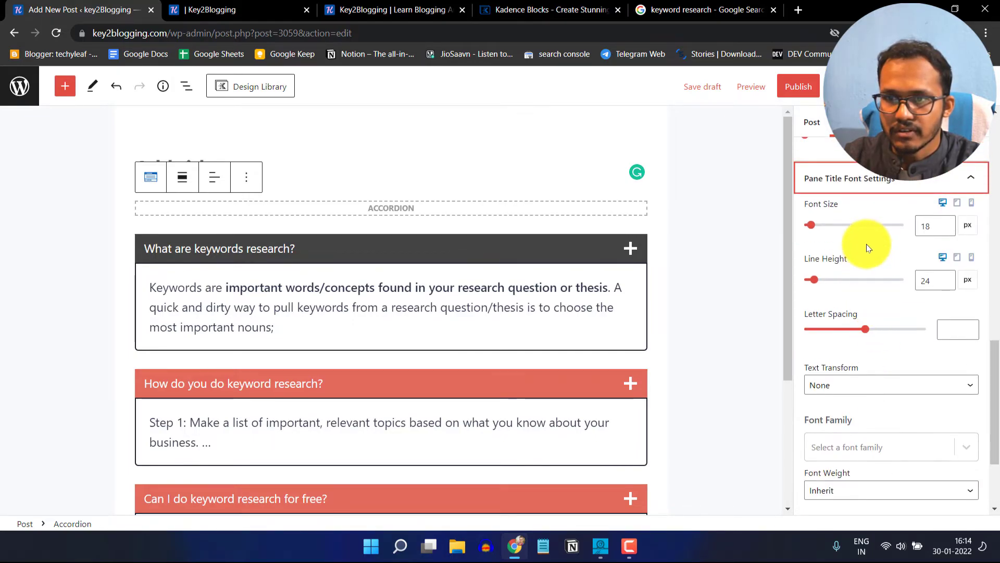
{"action": "scroll", "coordinate": [897, 364], "scroll_direction": "down", "scroll_amount": 3}
{"action": "left_click", "coordinate": [873, 320]}
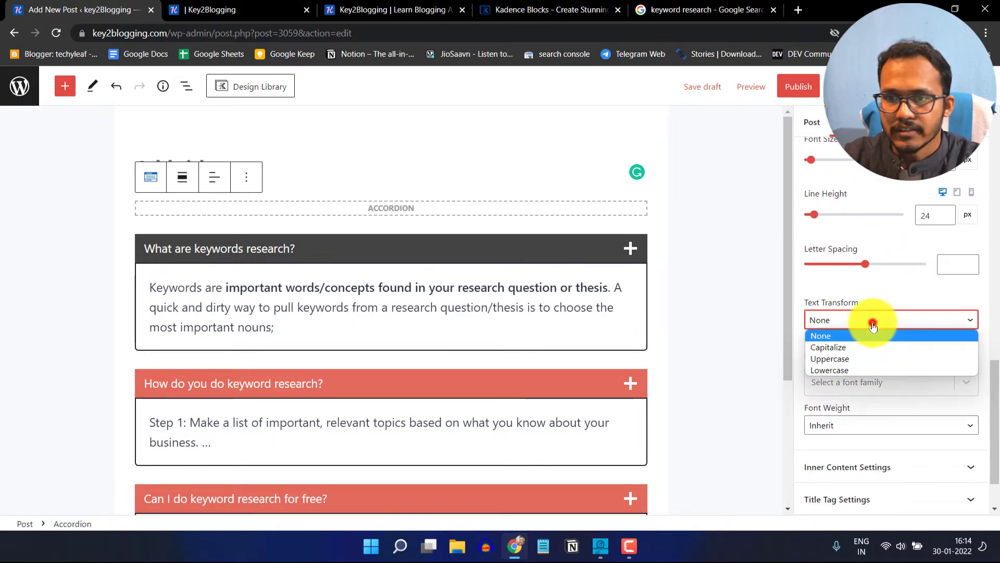
{"action": "left_click", "coordinate": [857, 359]}
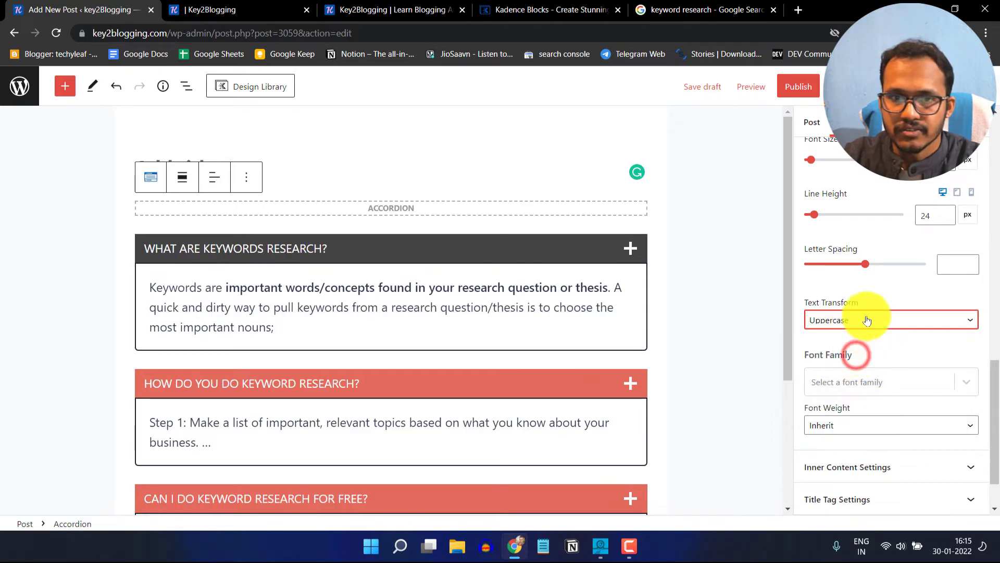
{"action": "left_click", "coordinate": [869, 317]}
{"action": "left_click", "coordinate": [845, 370]}
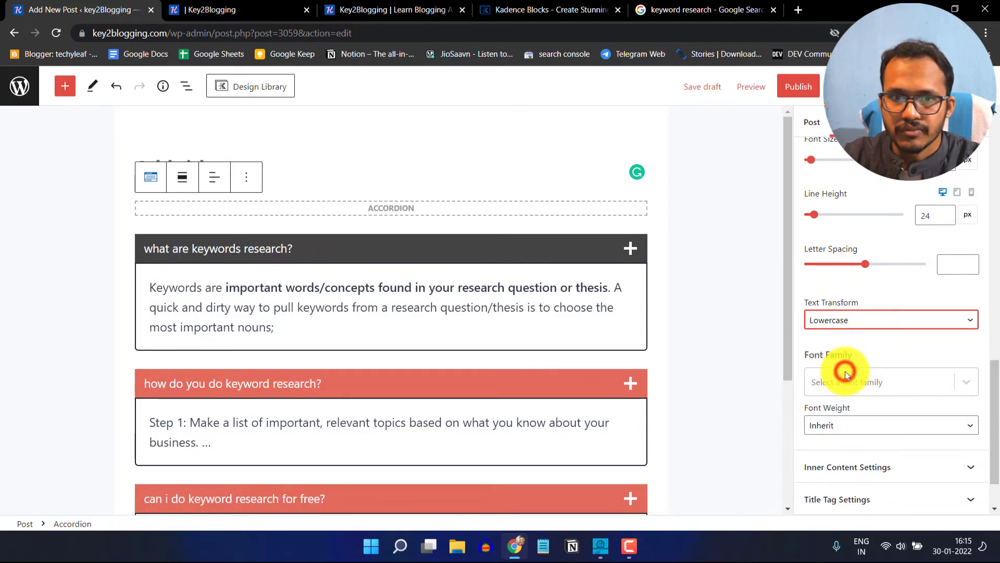
{"action": "left_click", "coordinate": [868, 320]}
{"action": "left_click", "coordinate": [847, 336]}
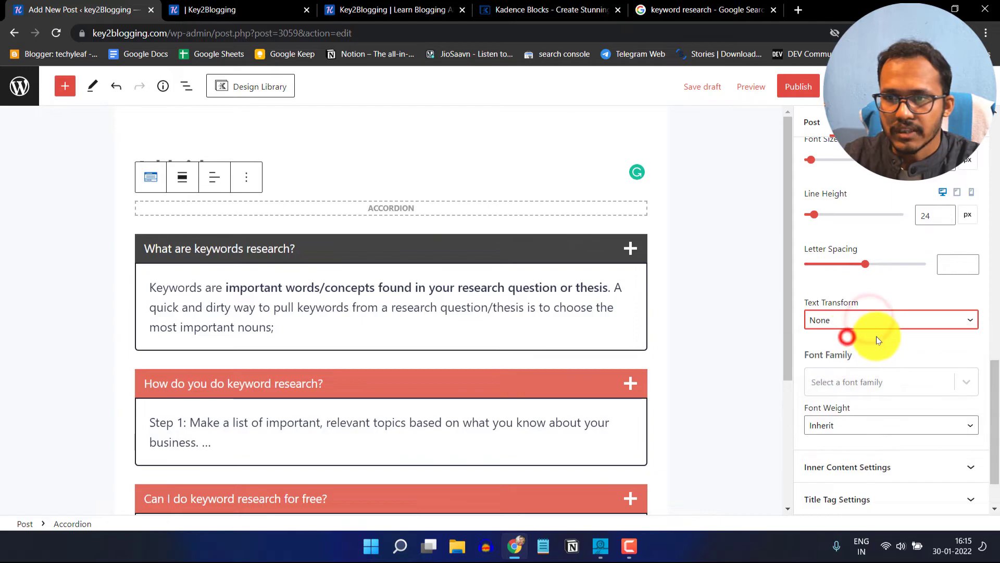
Set the pane title font weight to Bold and save the draft.
{"action": "scroll", "coordinate": [910, 382], "scroll_direction": "down", "scroll_amount": 1}
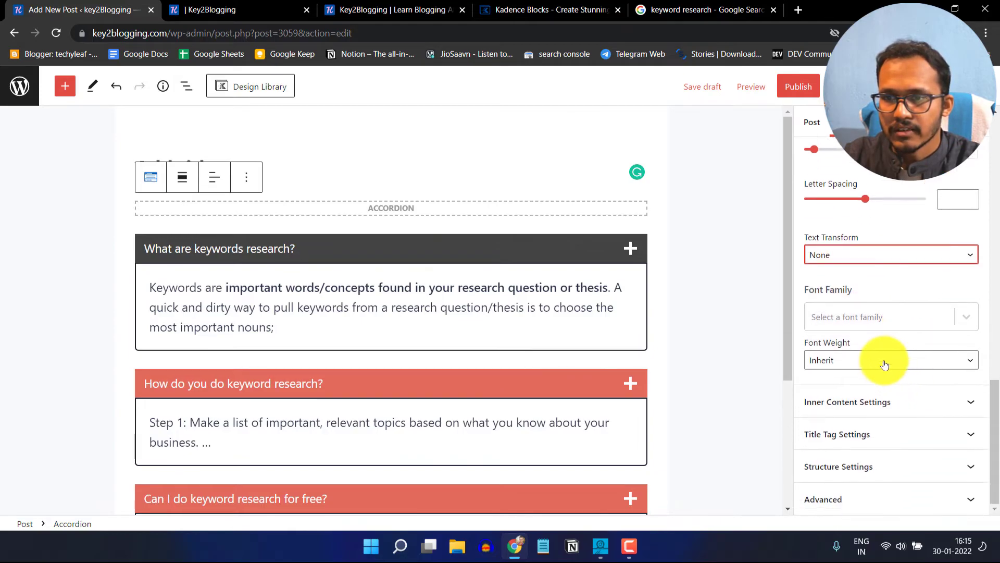
{"action": "left_click", "coordinate": [882, 359]}
{"action": "left_click", "coordinate": [858, 398]}
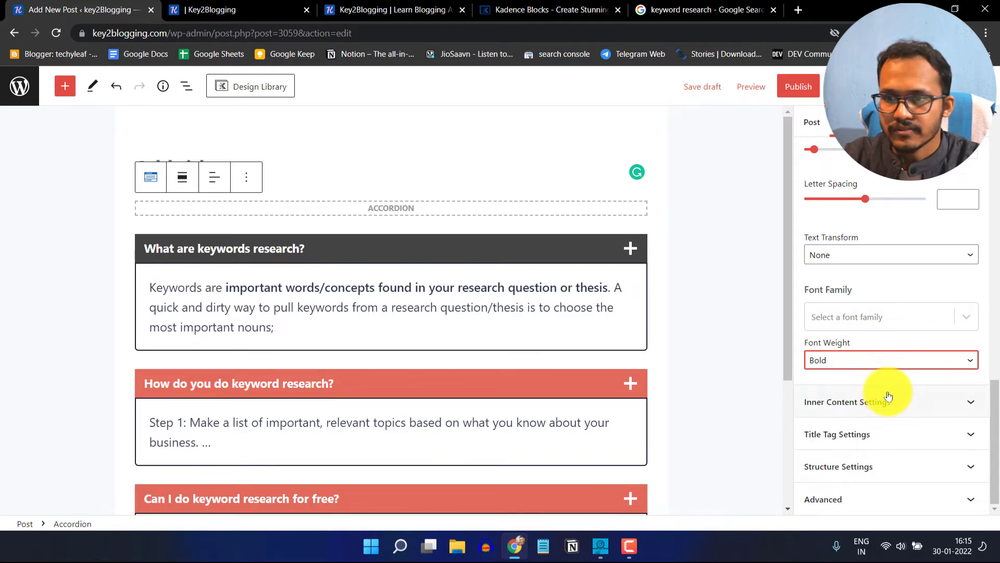
{"action": "left_click", "coordinate": [711, 88]}
Preview the draft in a new tab and expand all three keyword-research questions.
{"action": "left_click", "coordinate": [747, 90]}
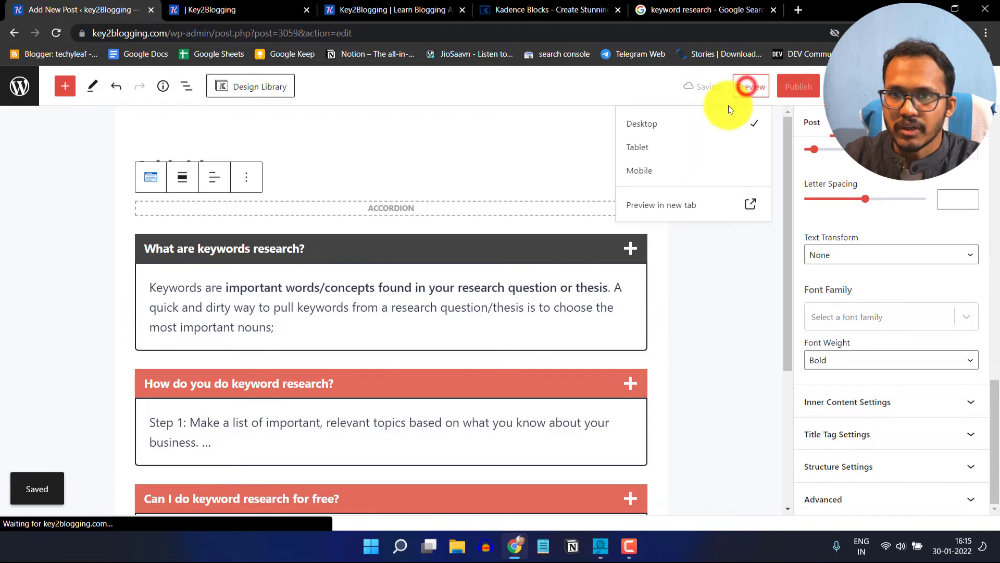
{"action": "left_click", "coordinate": [679, 200]}
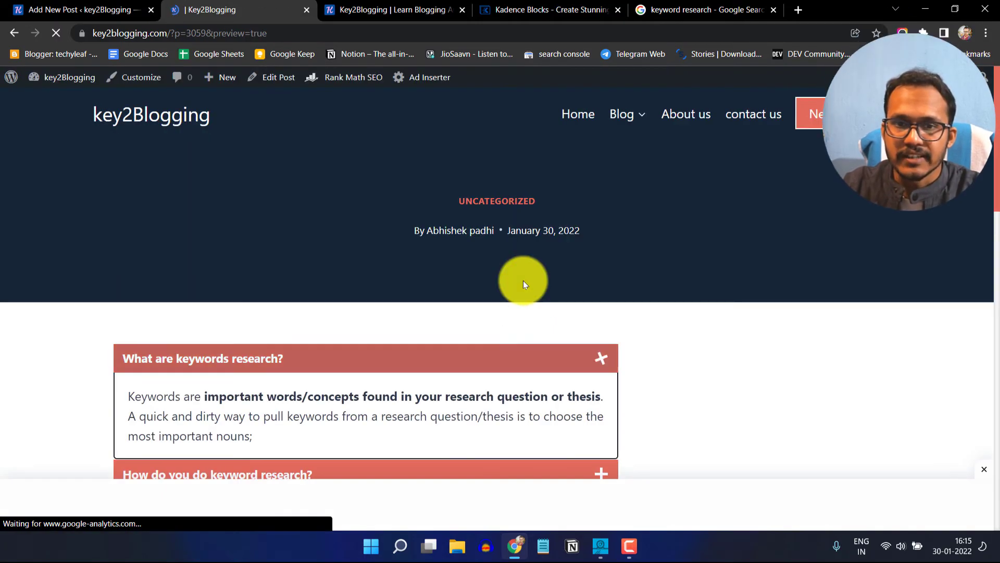
{"action": "scroll", "coordinate": [594, 282], "scroll_direction": "down", "scroll_amount": 3}
{"action": "left_click", "coordinate": [598, 343]}
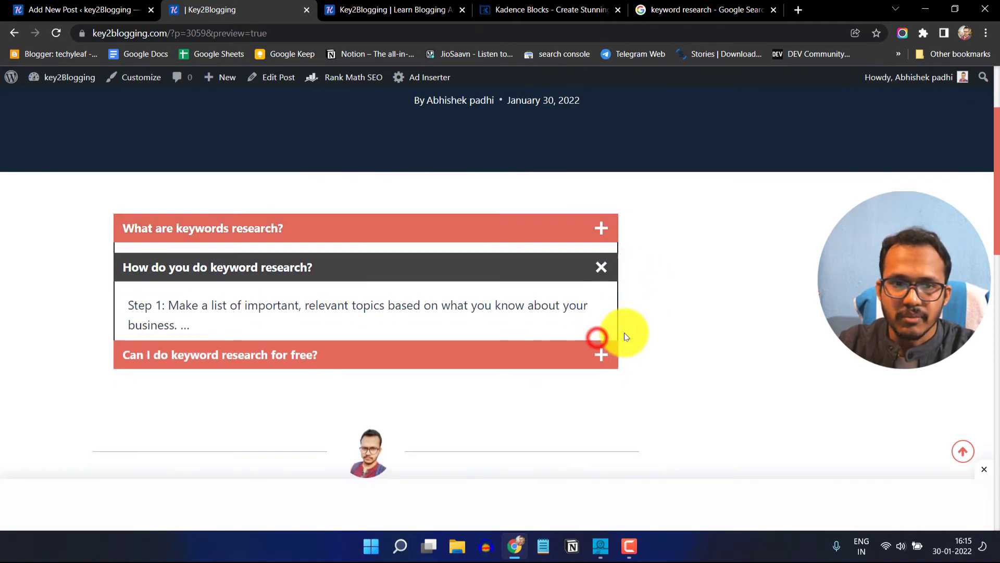
{"action": "left_click", "coordinate": [598, 344]}
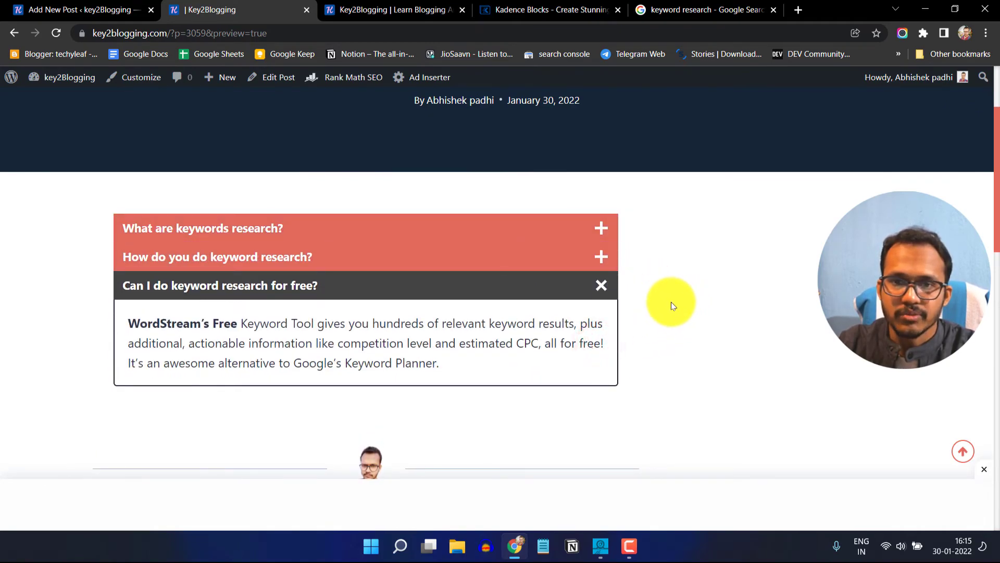
{"action": "left_click", "coordinate": [601, 225]}
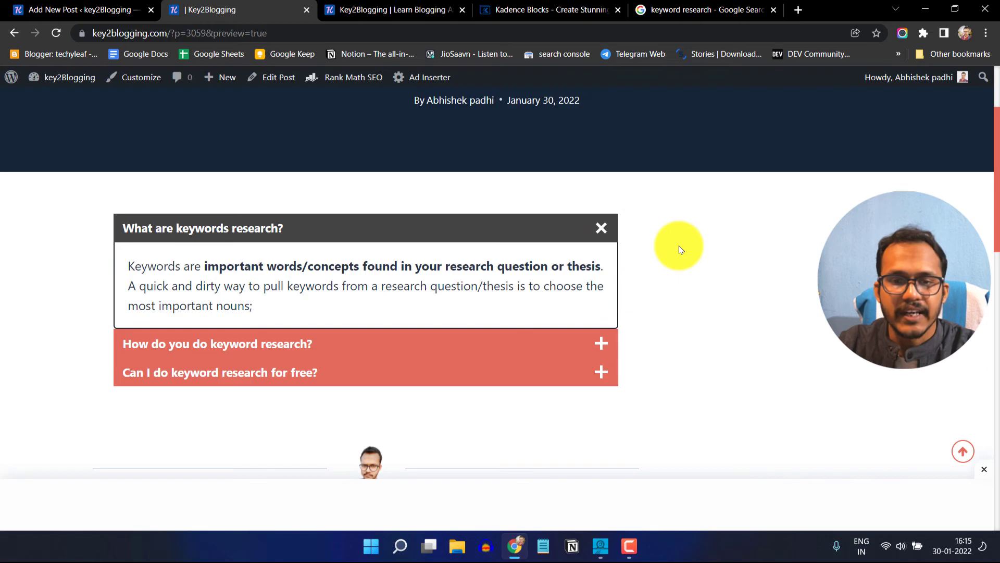